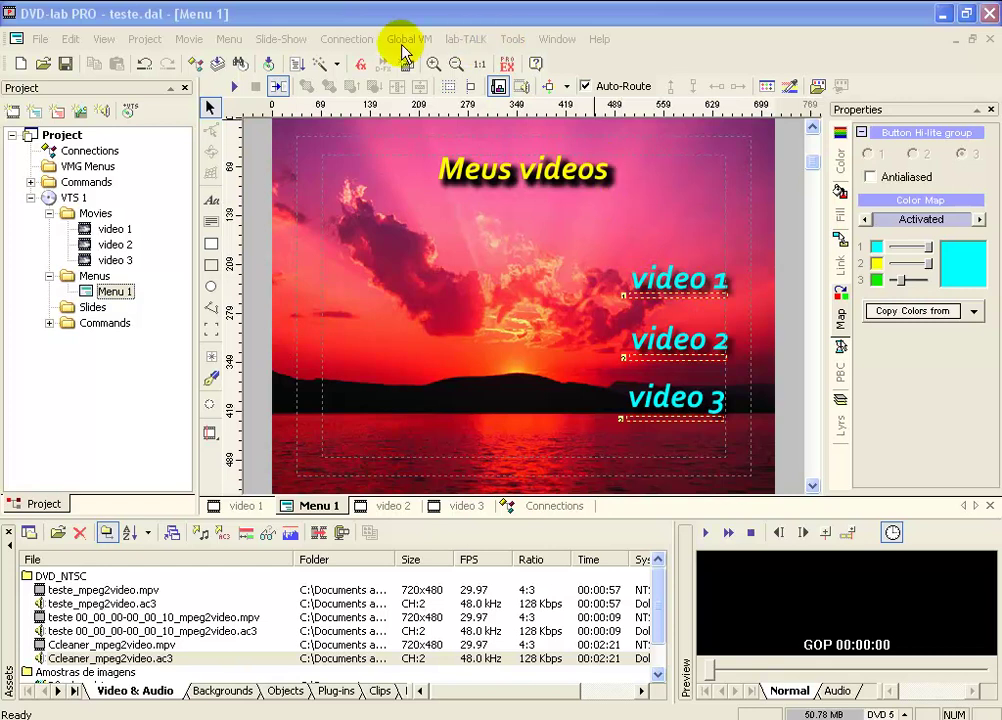
Simulate Menu 1 and test moving the highlight up and down among the three video links, then stop the simulation.
left_click(235, 88)
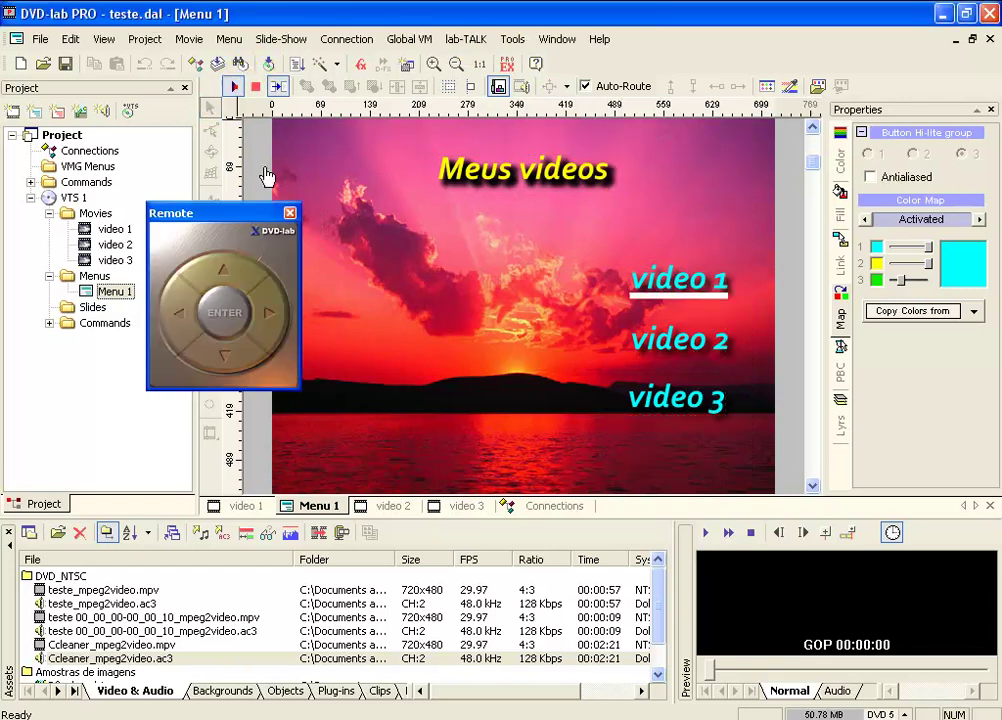
left_click(217, 352)
left_click(217, 352)
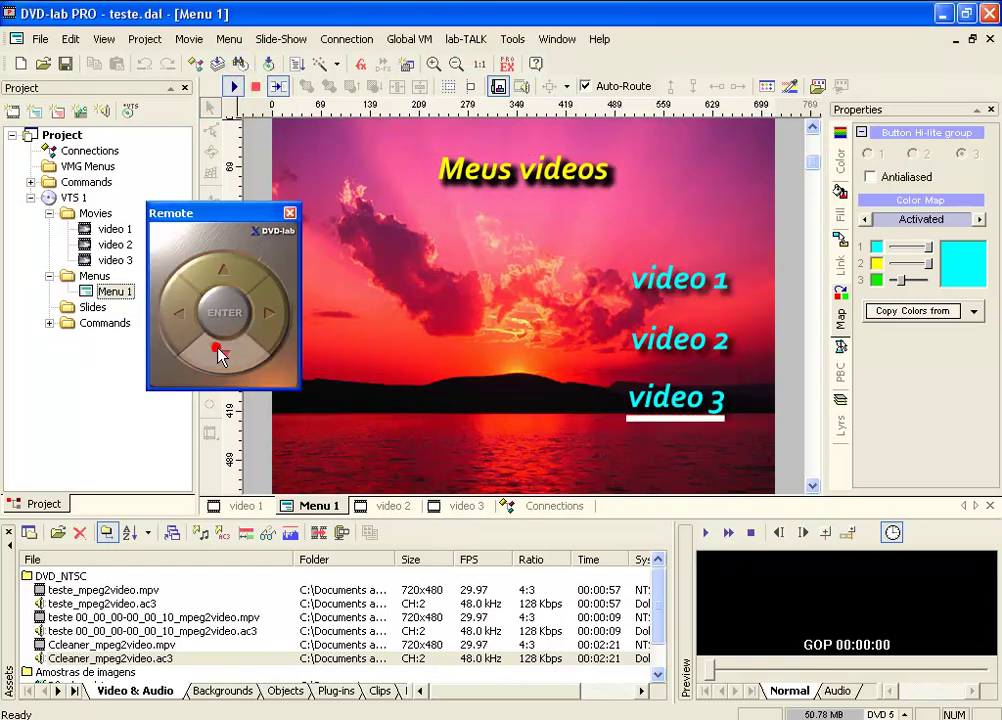
left_click(223, 287)
left_click(220, 352)
left_click(228, 266)
left_click(230, 360)
left_click(228, 270)
left_click(228, 270)
left_click(238, 362)
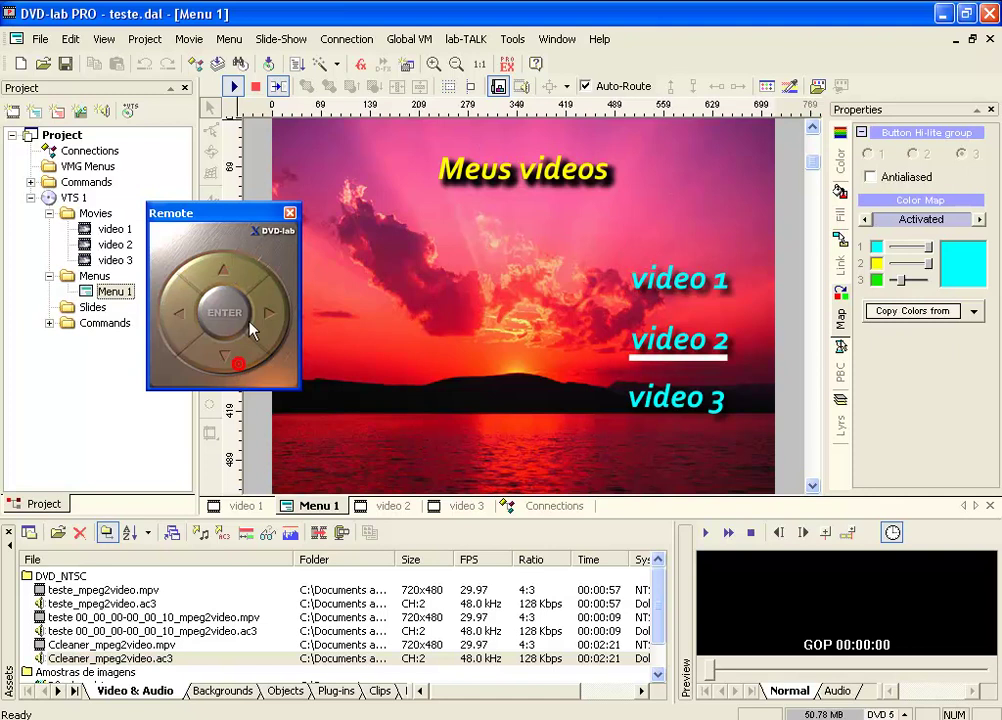
left_click(255, 87)
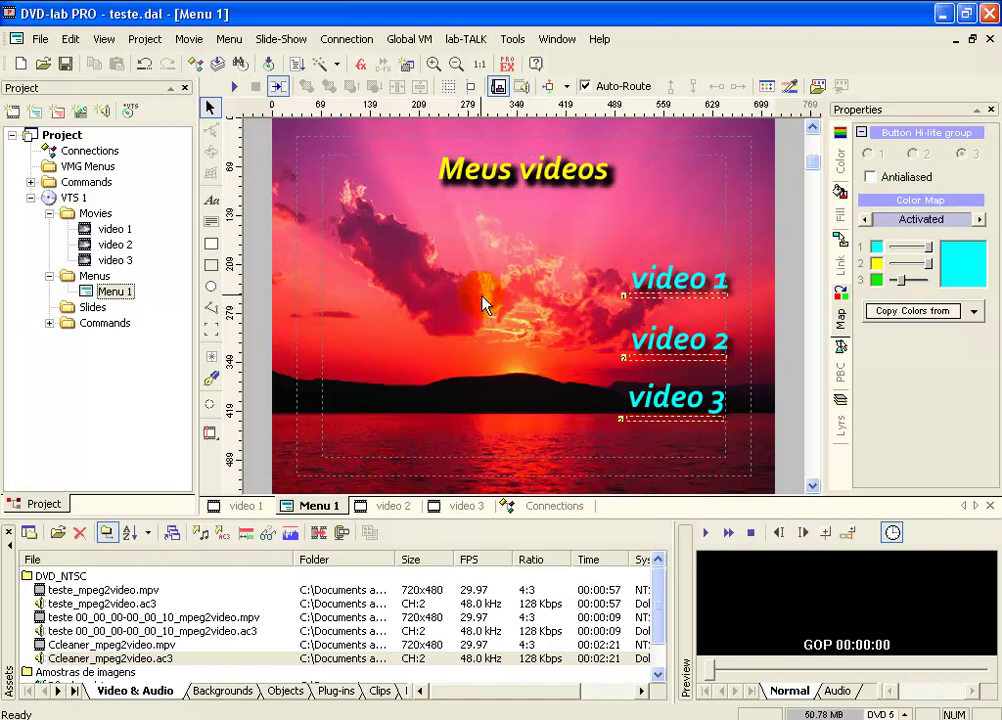
Open the Quick-lab audio encoder and browse for an audio source with all file types listed.
left_click(200, 537)
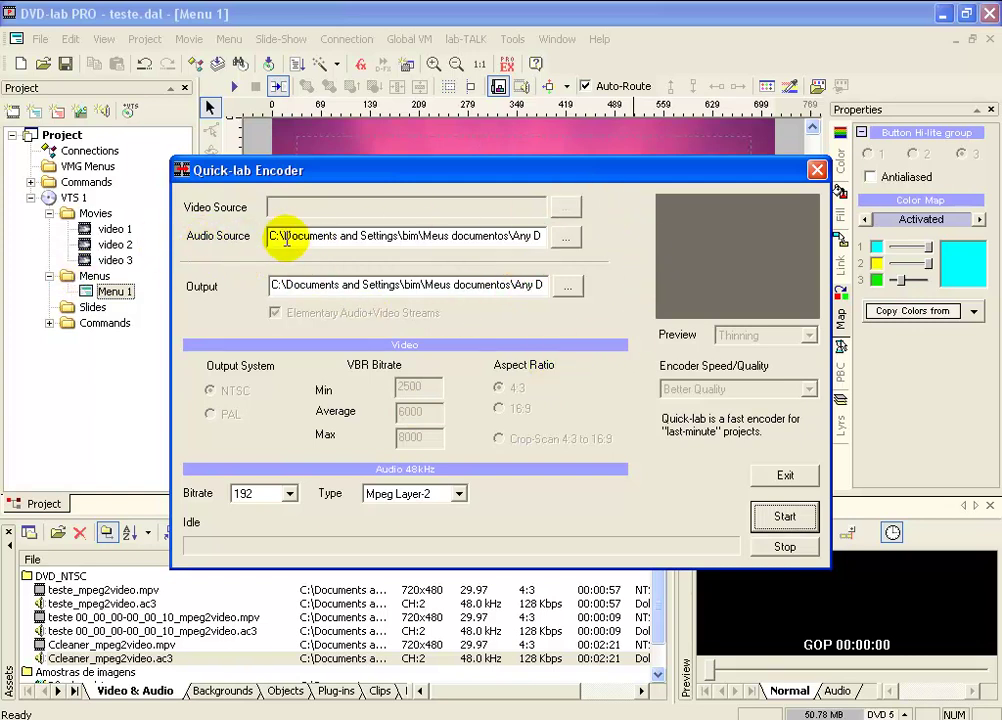
left_click(563, 242)
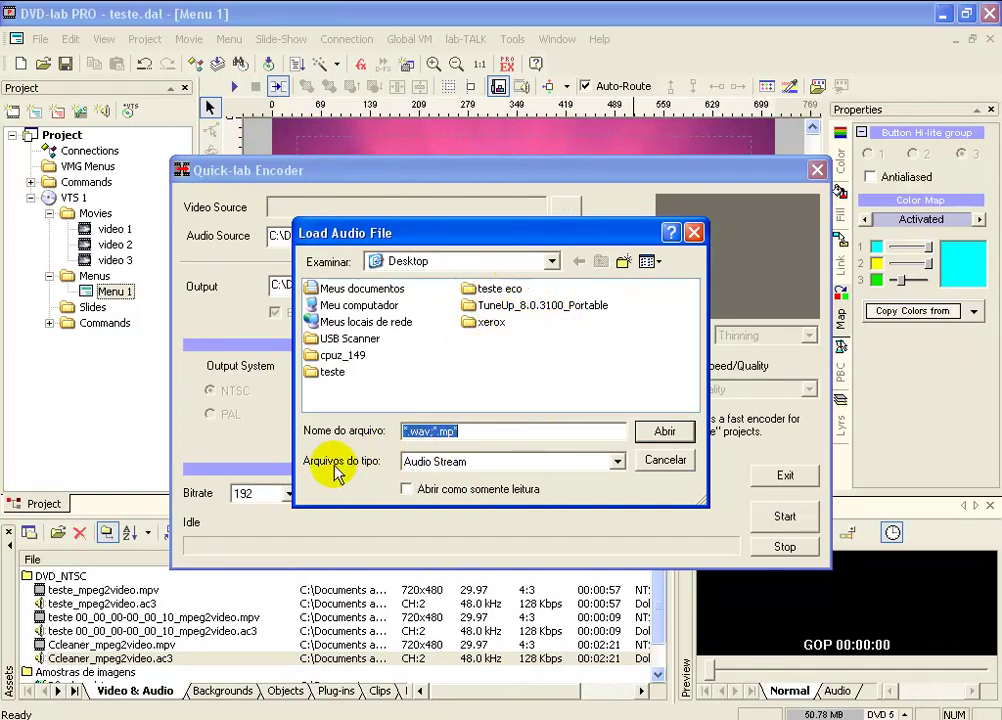
left_click(537, 462)
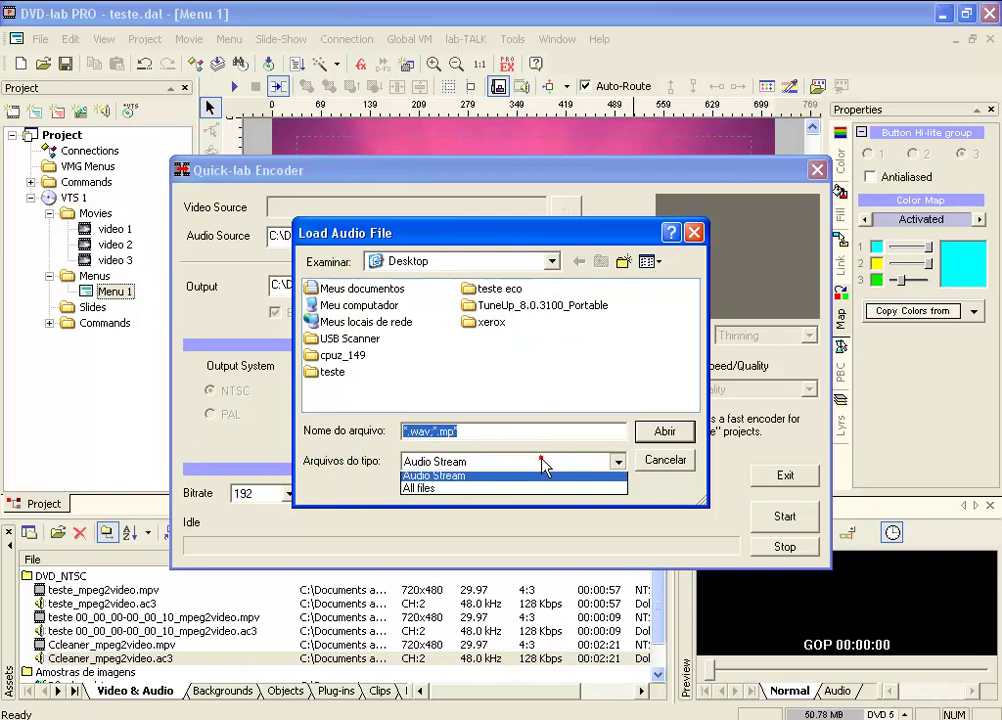
left_click(407, 493)
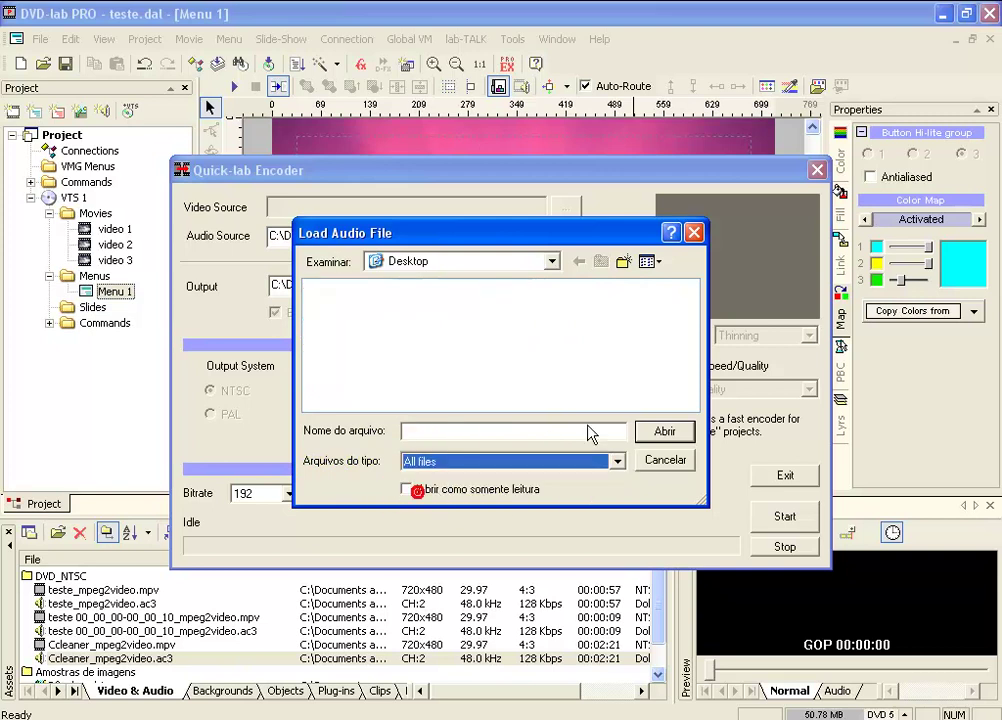
Load "quando a chuva passar.mp3" from the "colocar no pendrive" folder on drive F: as the audio source.
left_click(548, 266)
left_click(302, 368)
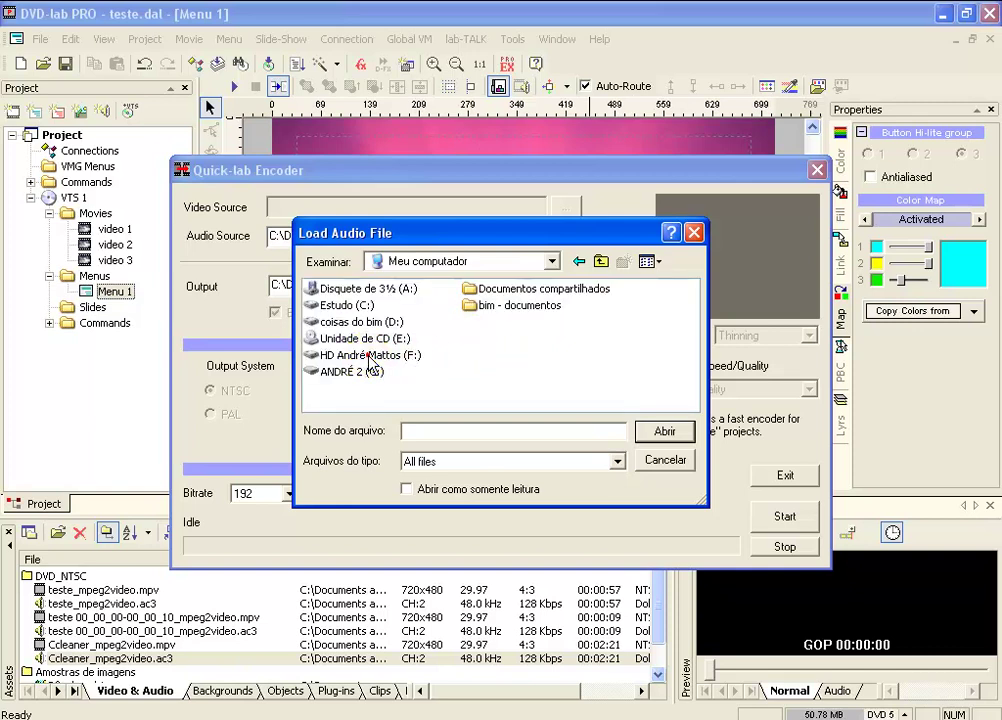
double_click(369, 356)
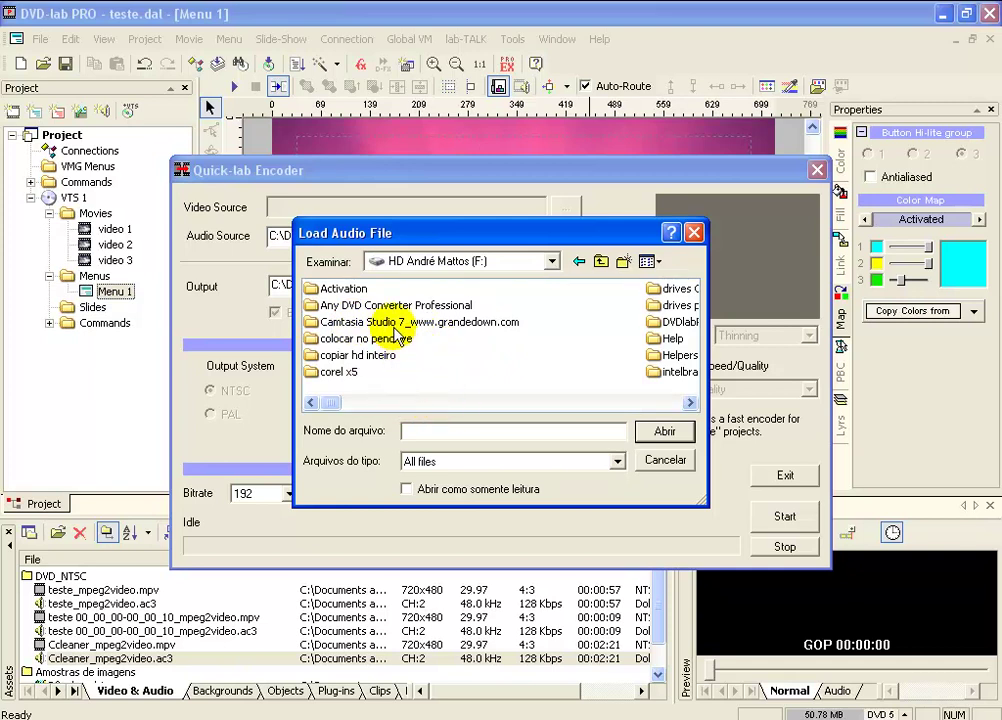
double_click(392, 340)
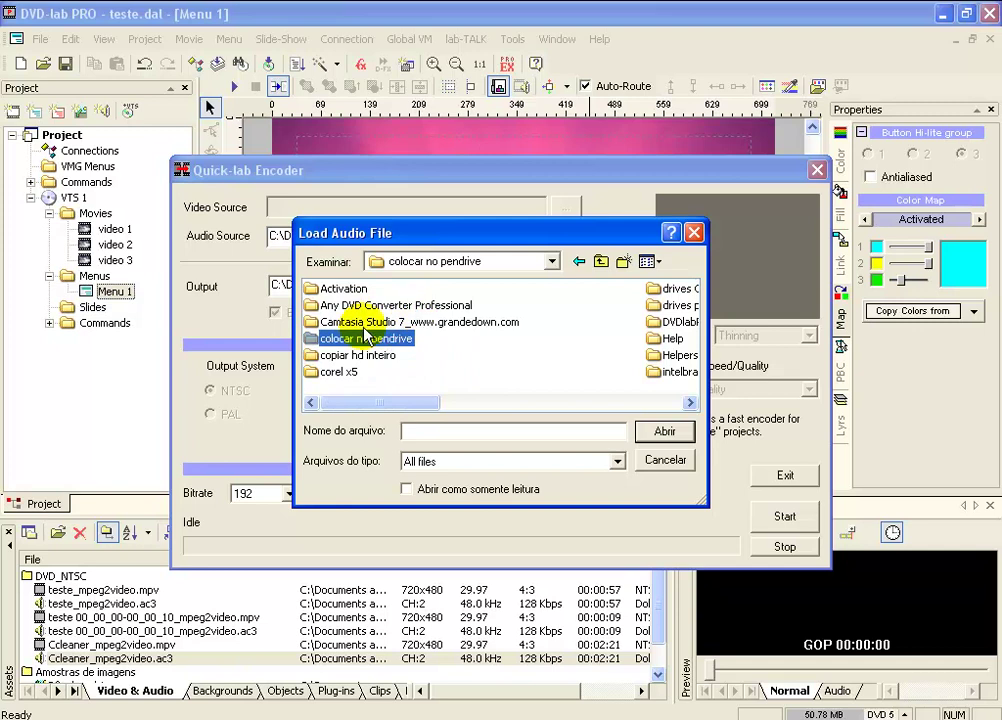
left_click_drag(376, 399, 534, 414)
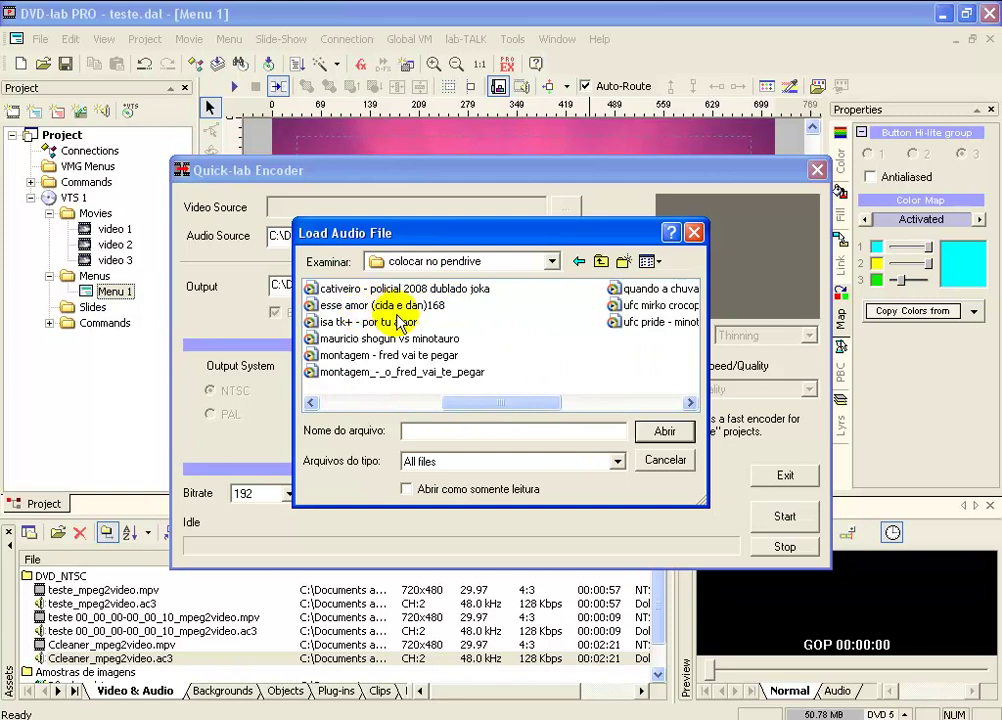
left_click_drag(470, 403, 405, 347)
left_click(600, 402)
left_click(363, 288)
left_click(665, 431)
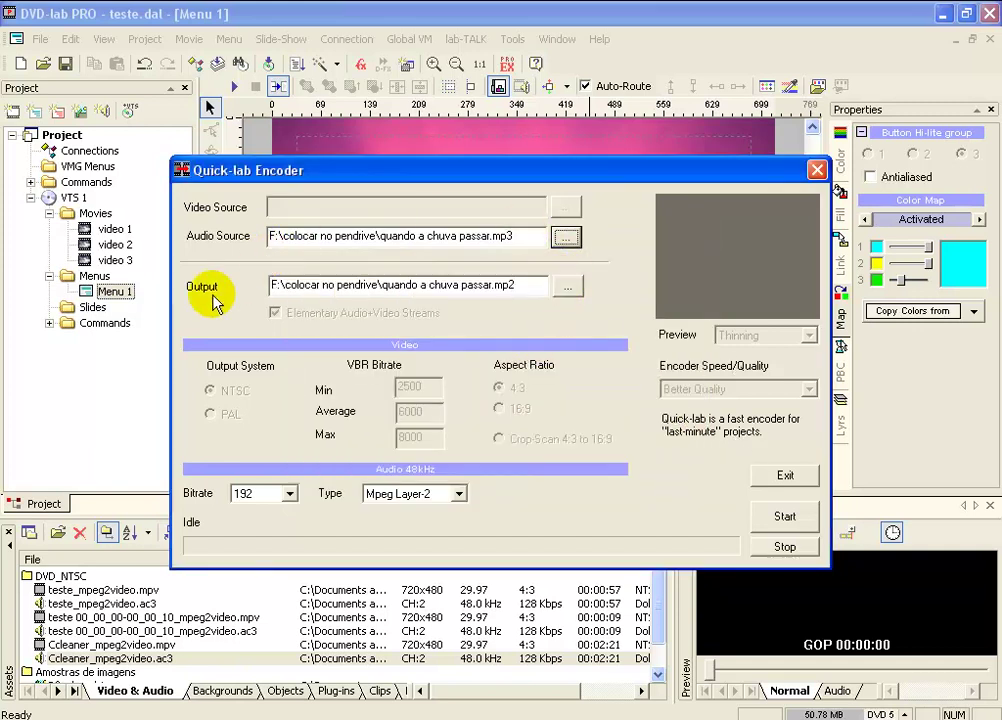
left_click(557, 289)
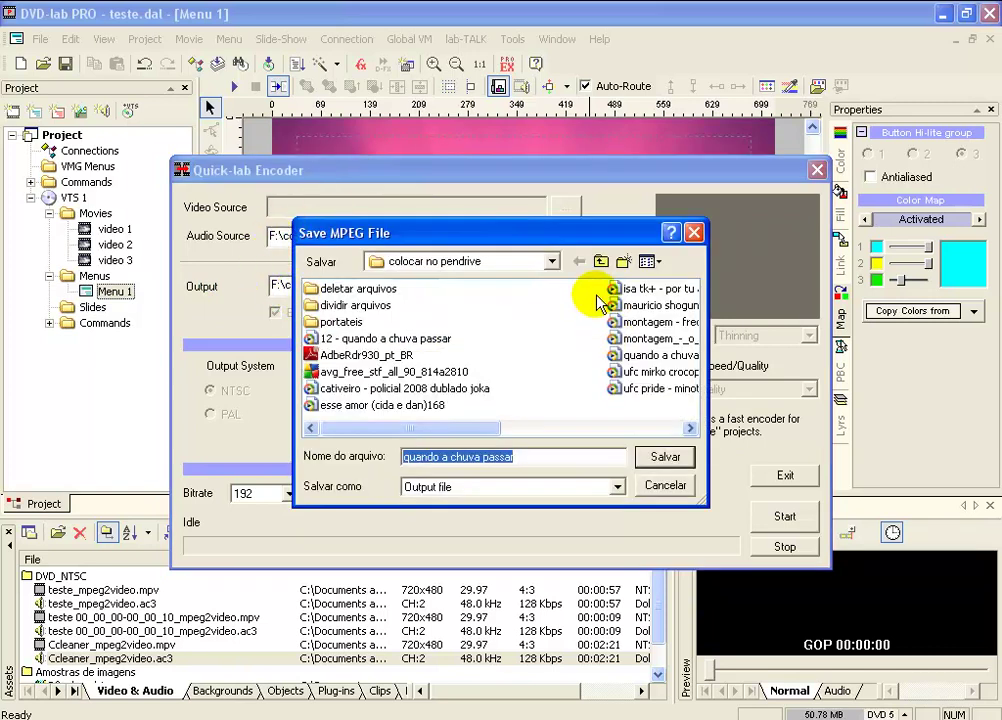
left_click(549, 264)
left_click(551, 264)
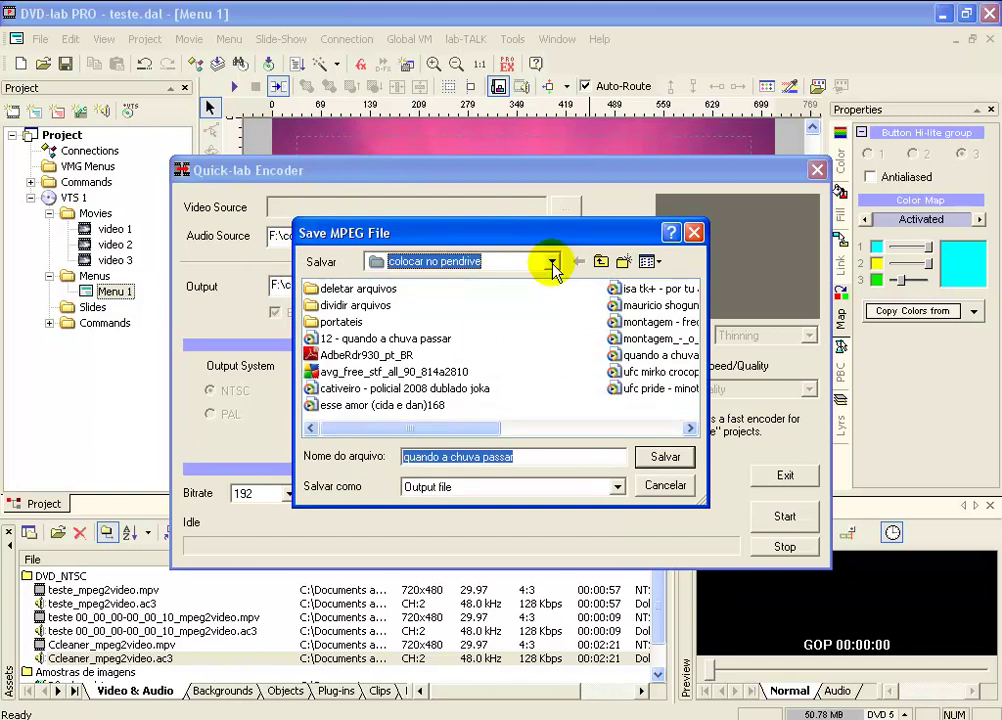
left_click(665, 485)
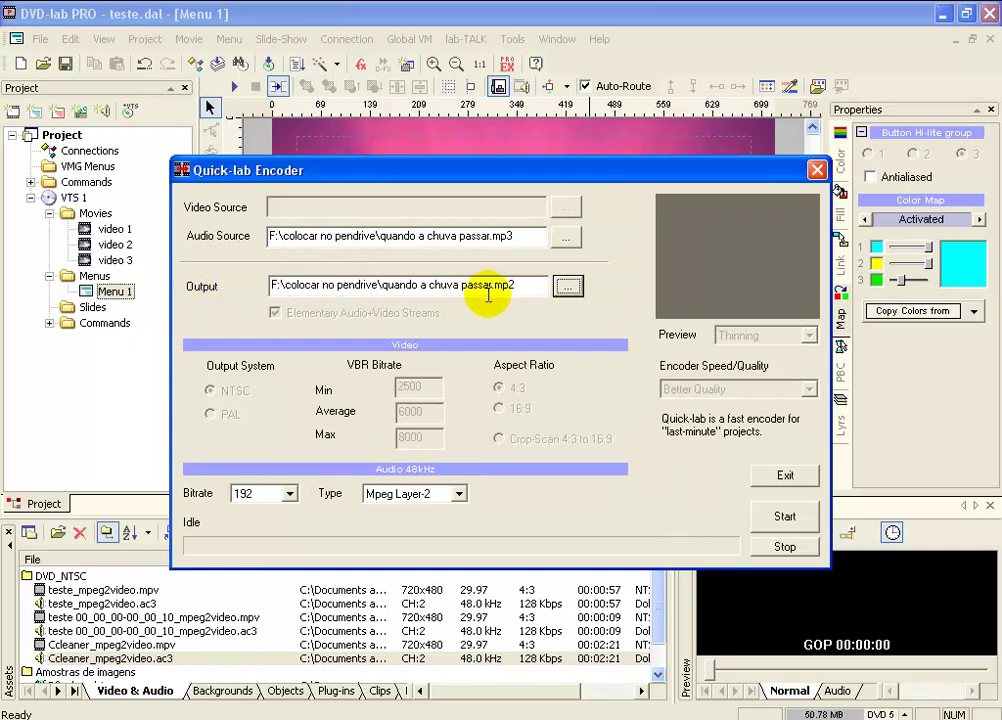
Set the encoder output to "quando a chuva passar" on the Desktop and start the Mpeg Layer-2 conversion.
left_click(566, 287)
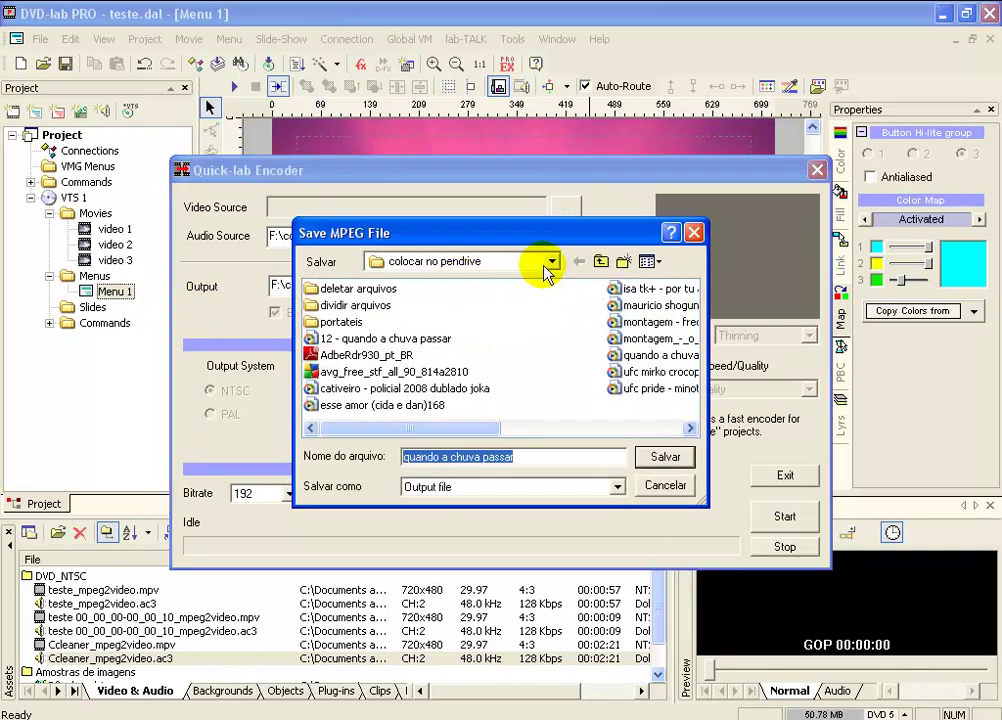
left_click(549, 264)
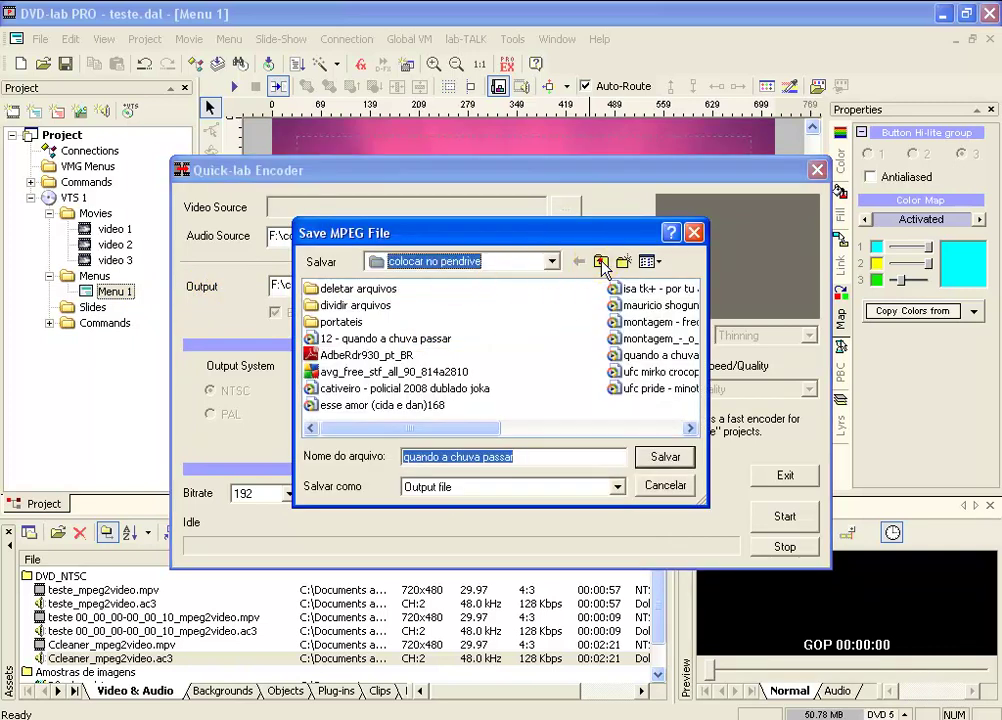
left_click(554, 266)
left_click(554, 266)
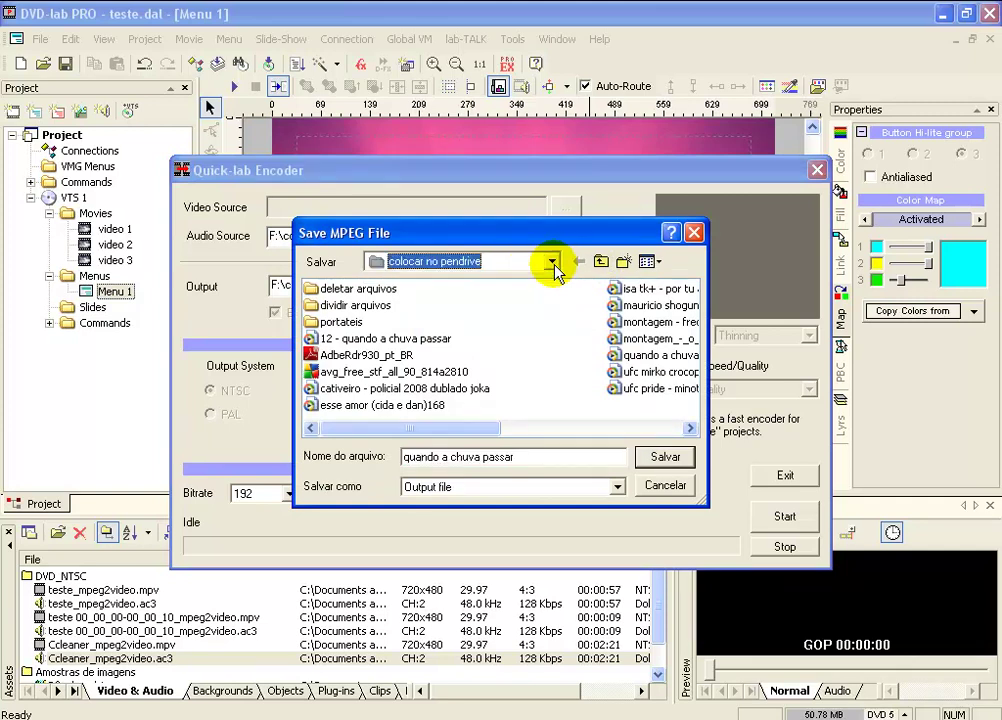
left_click(554, 266)
left_click_drag(555, 331, 551, 282)
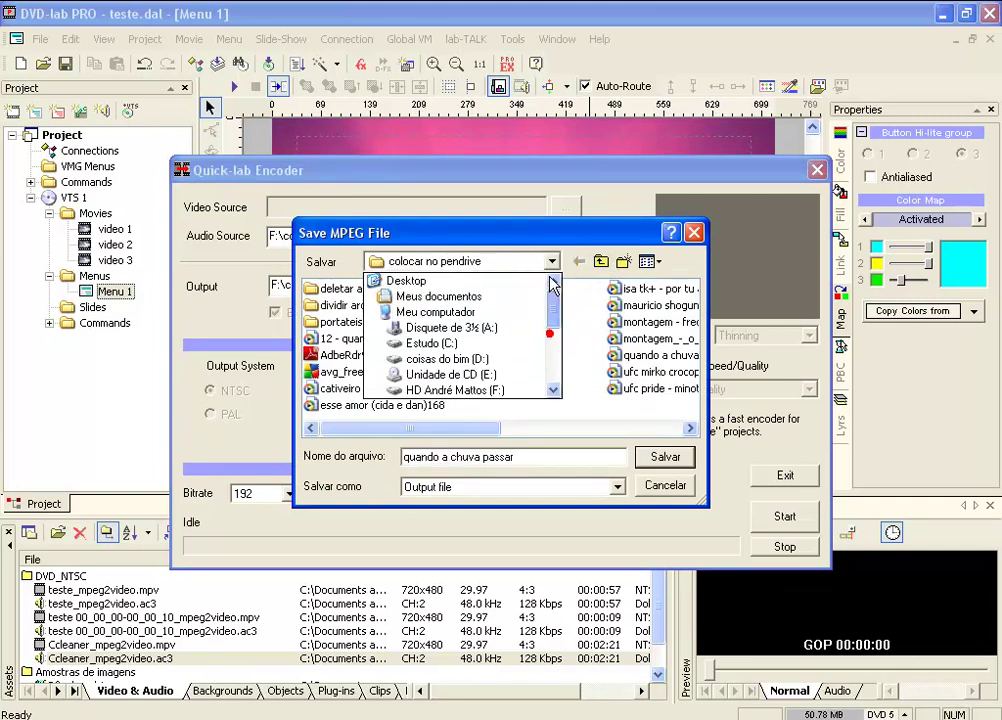
left_click(410, 279)
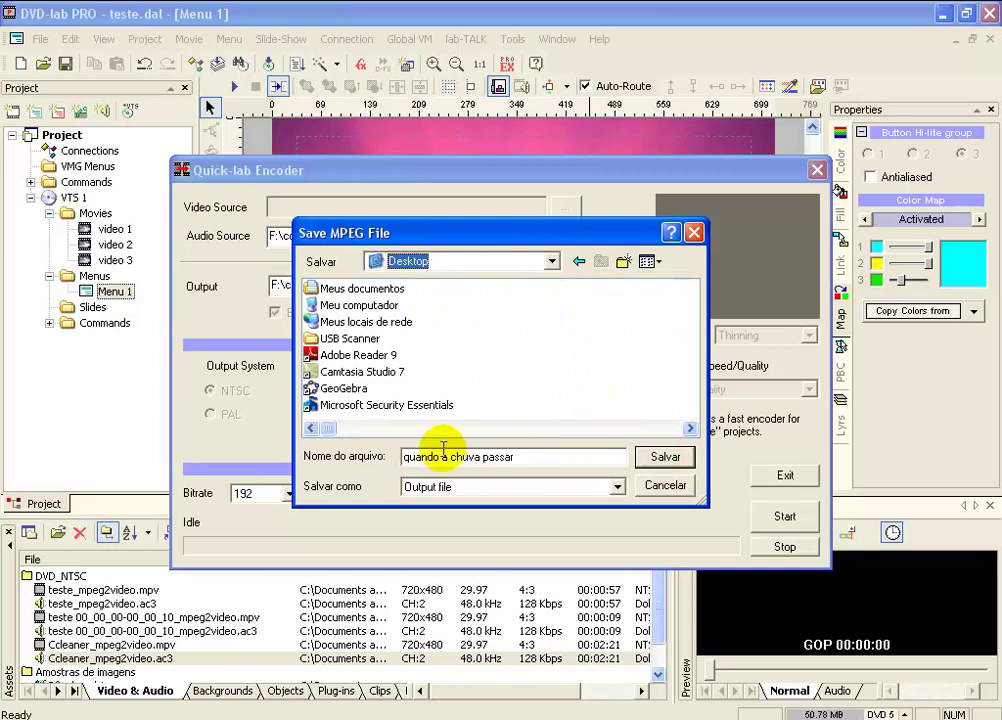
left_click(660, 458)
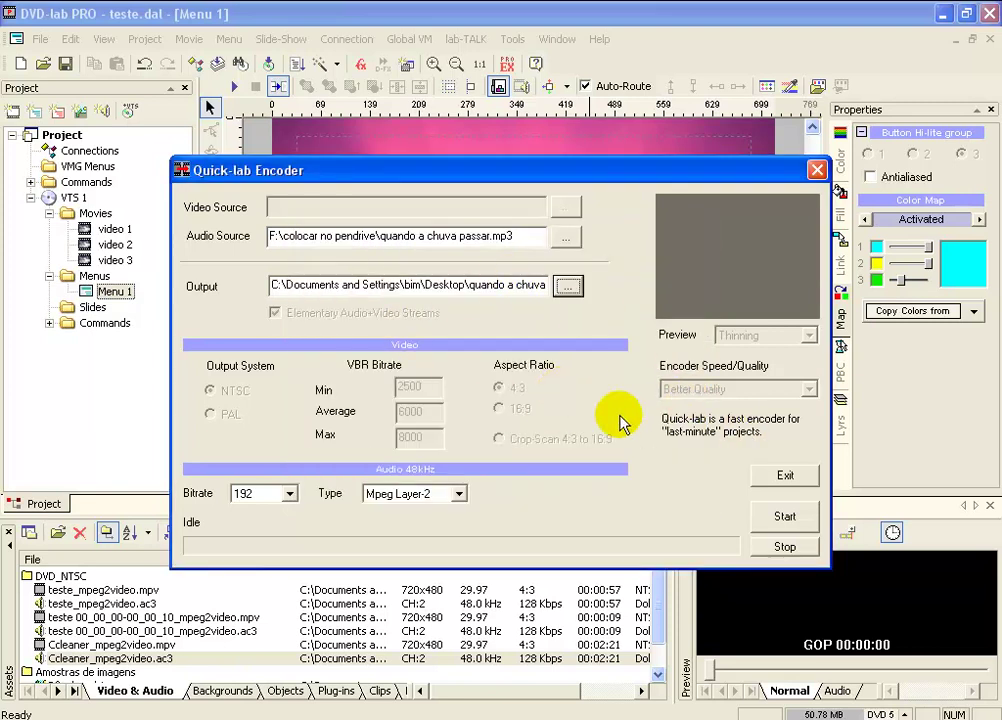
left_click(794, 522)
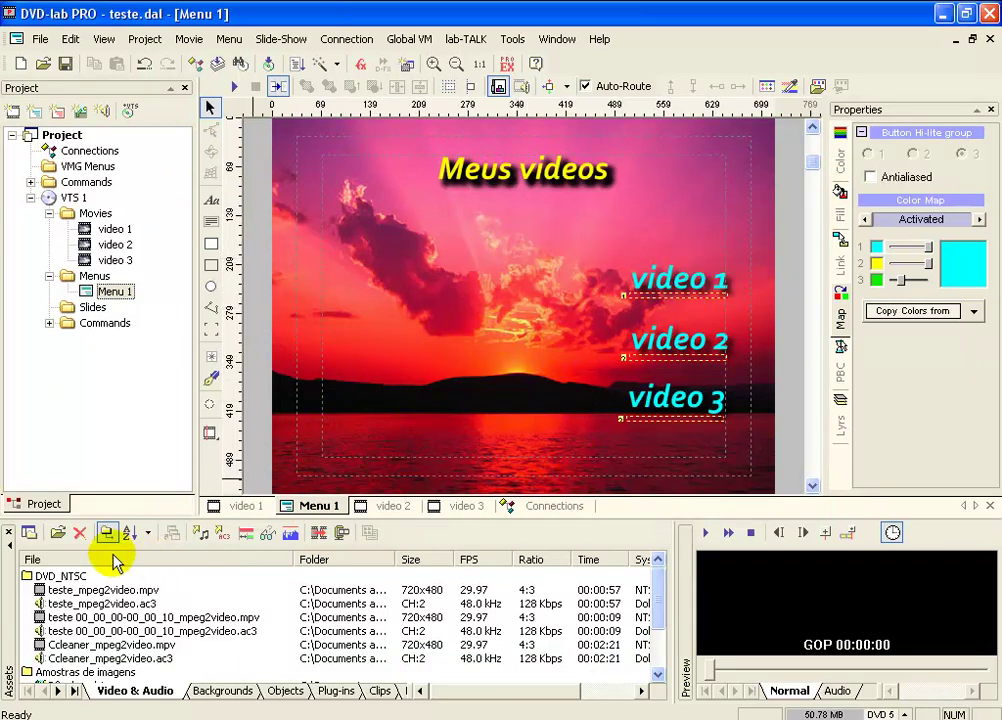
Import the converted audio file "quando a chuva passar" from the Desktop into the project assets.
left_click(57, 538)
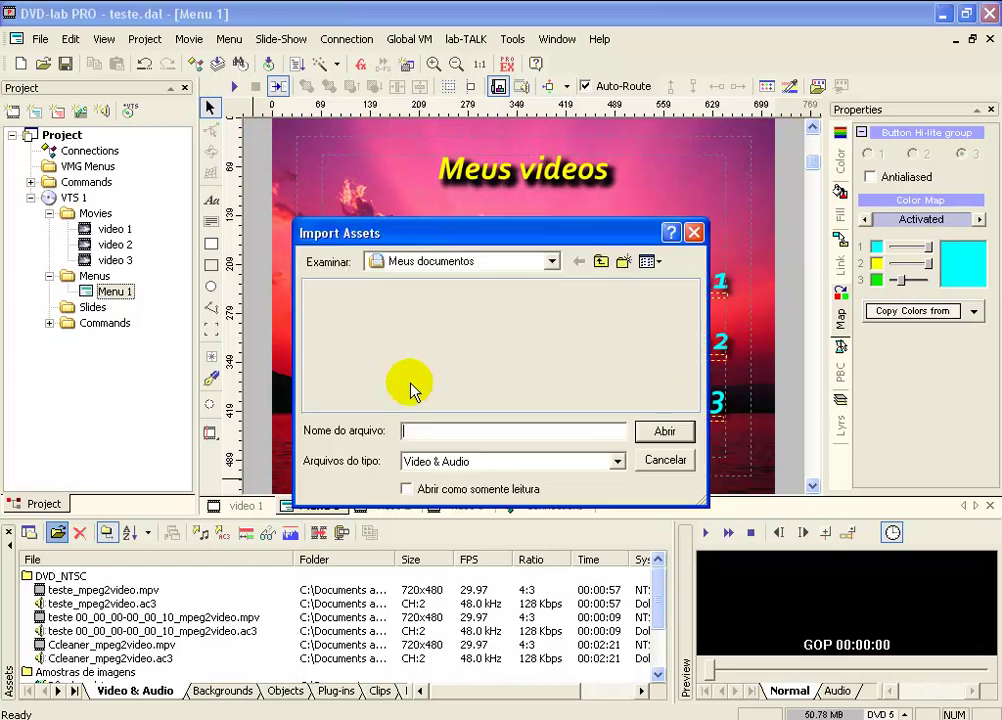
left_click(552, 263)
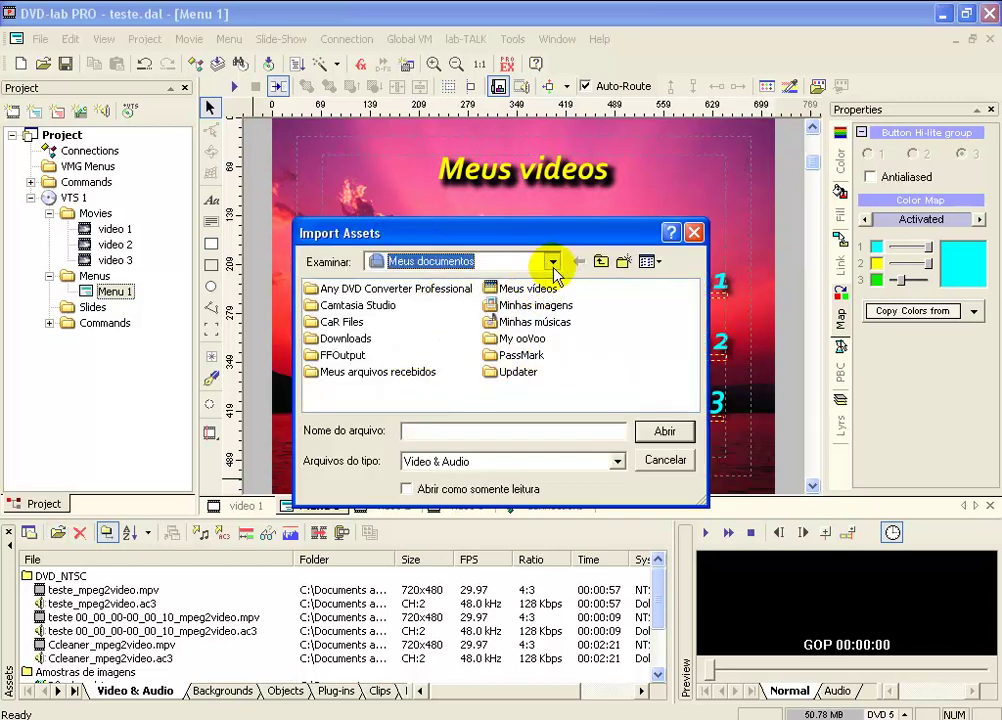
left_click(553, 262)
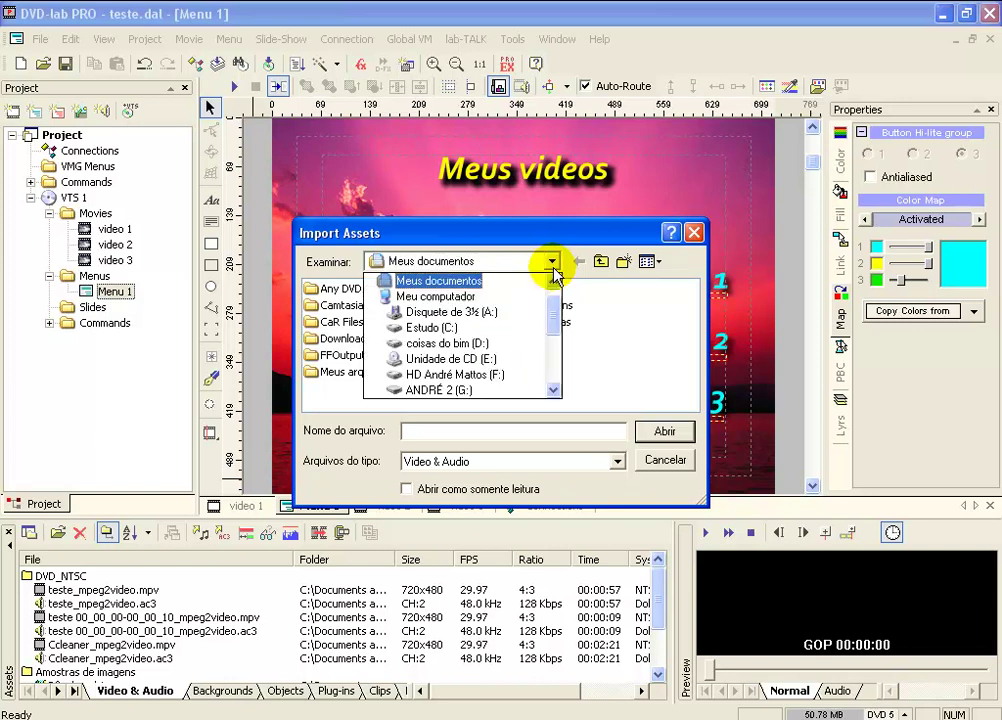
left_click(553, 305)
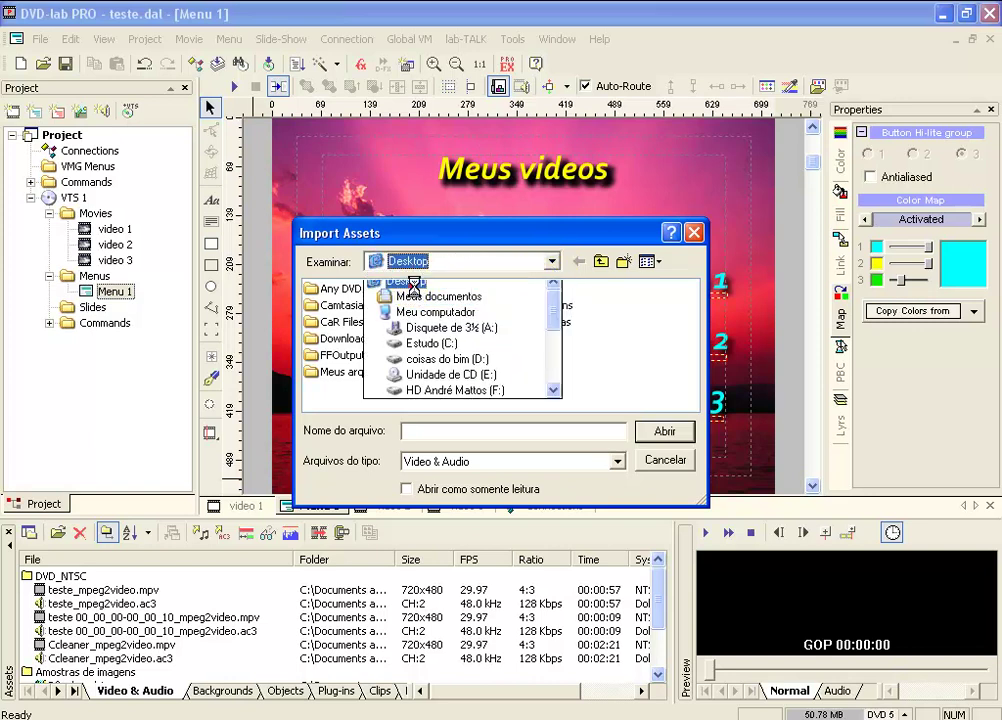
left_click(405, 281)
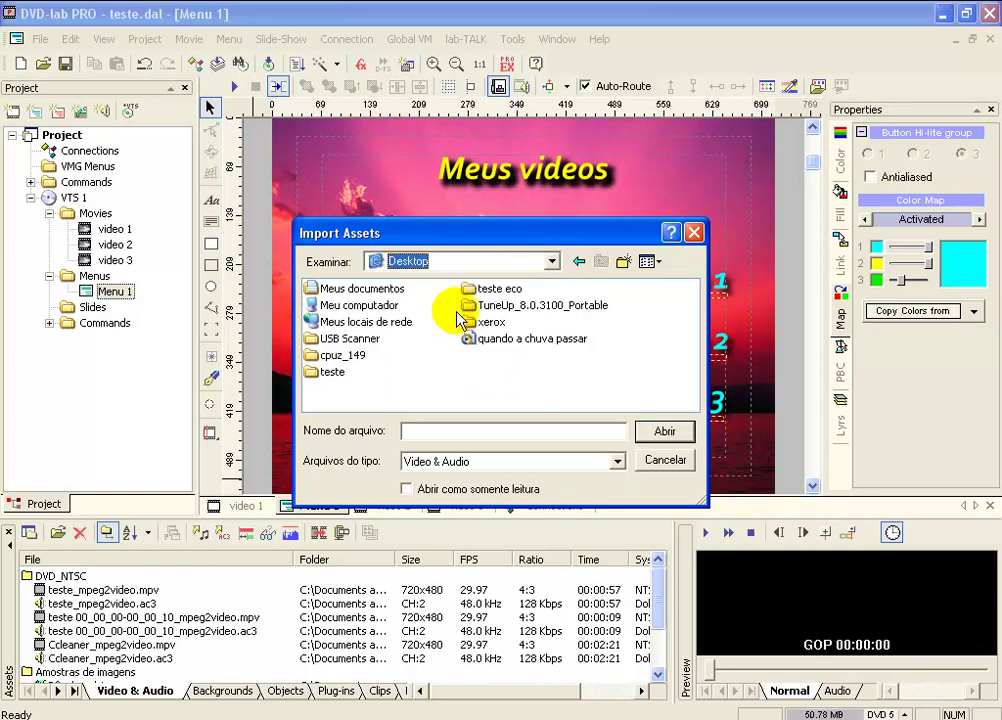
left_click(516, 341)
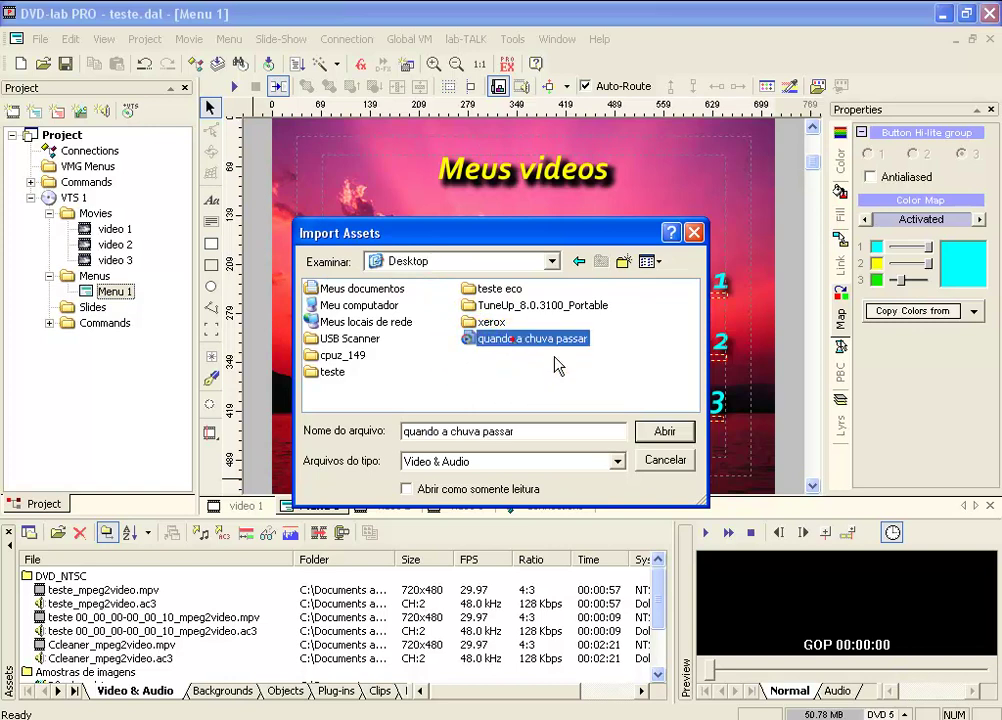
left_click(663, 434)
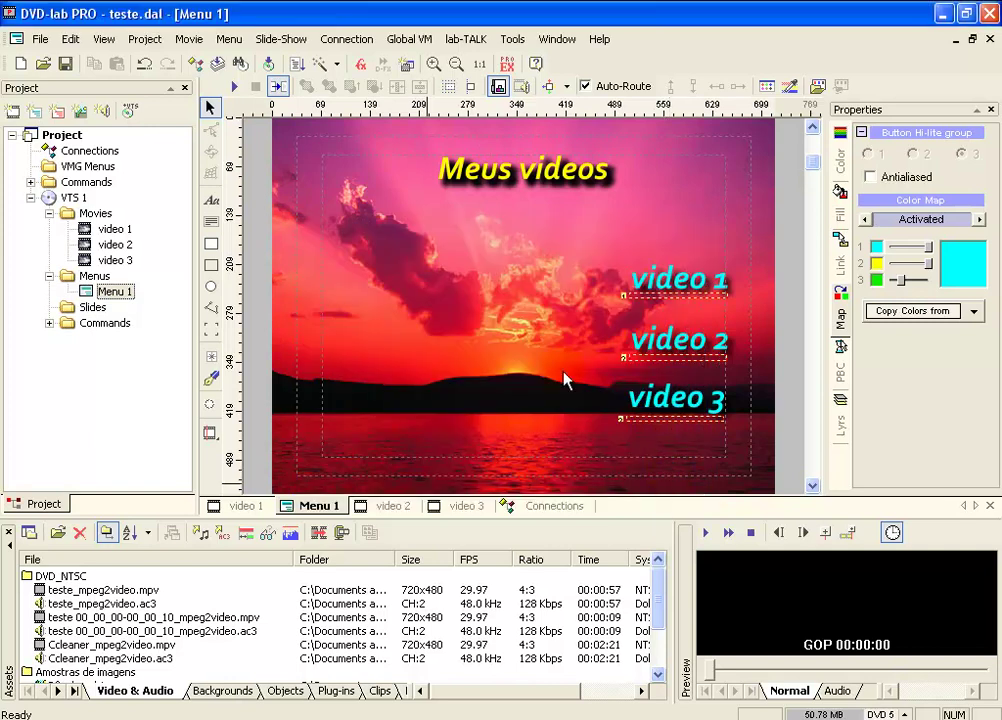
Add "quando a chuva passar.mp2" from the Desktop assets to Menu 1 as its background audio and select its audio track.
scroll(655, 620, "down", 2)
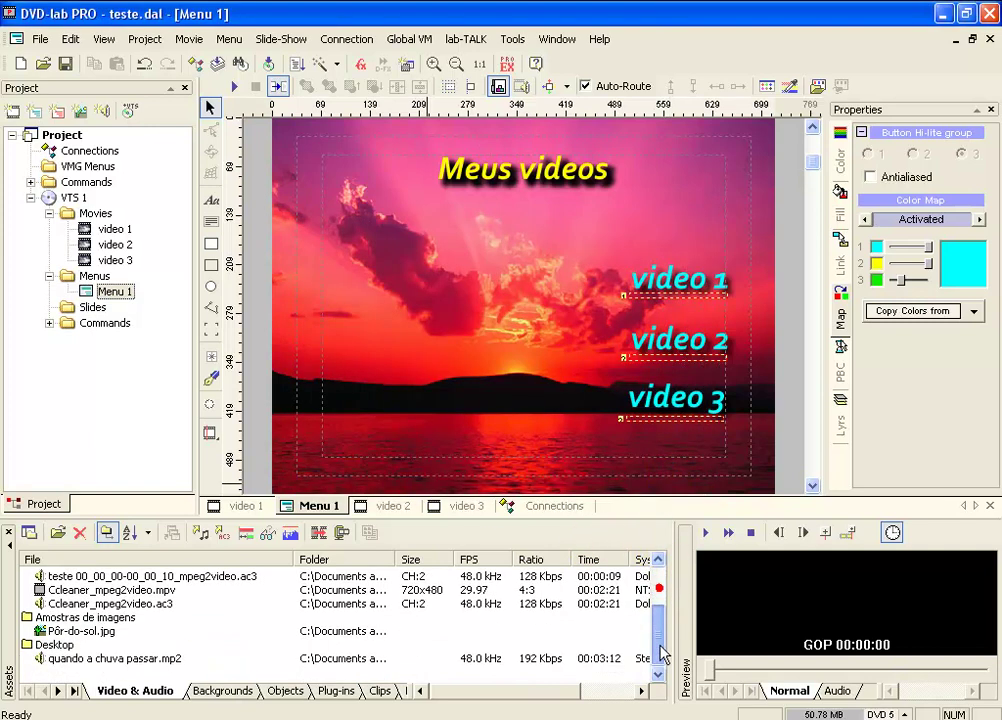
left_click(42, 648)
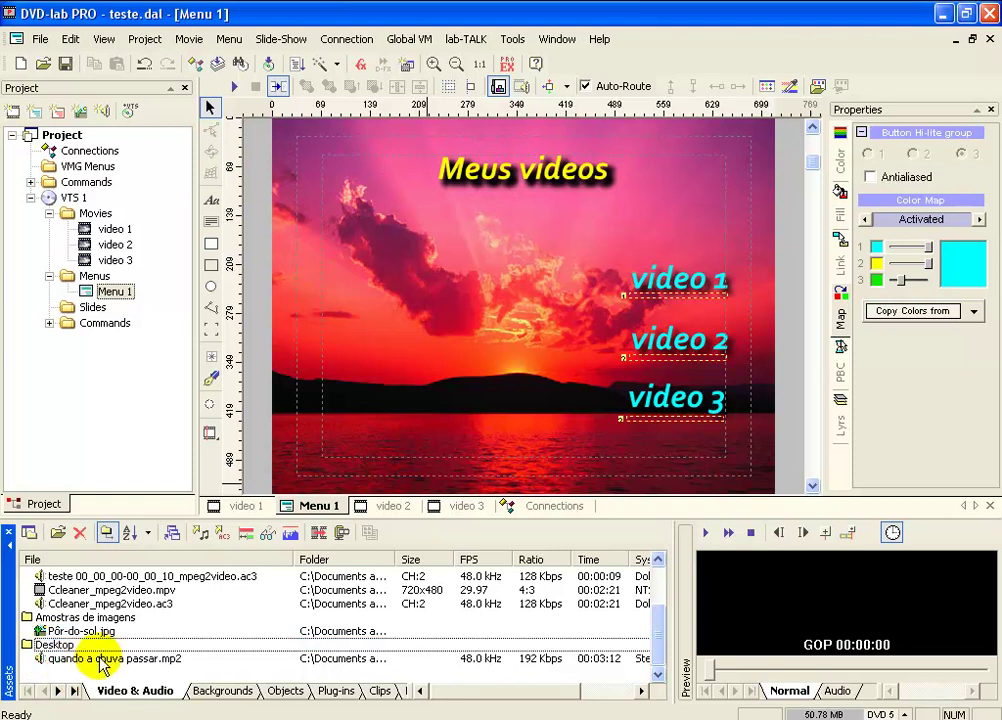
left_click(99, 660)
mouse_move(86, 664)
left_mouse_down()
mouse_move(157, 649)
mouse_move(248, 600)
mouse_move(393, 410)
left_mouse_up()
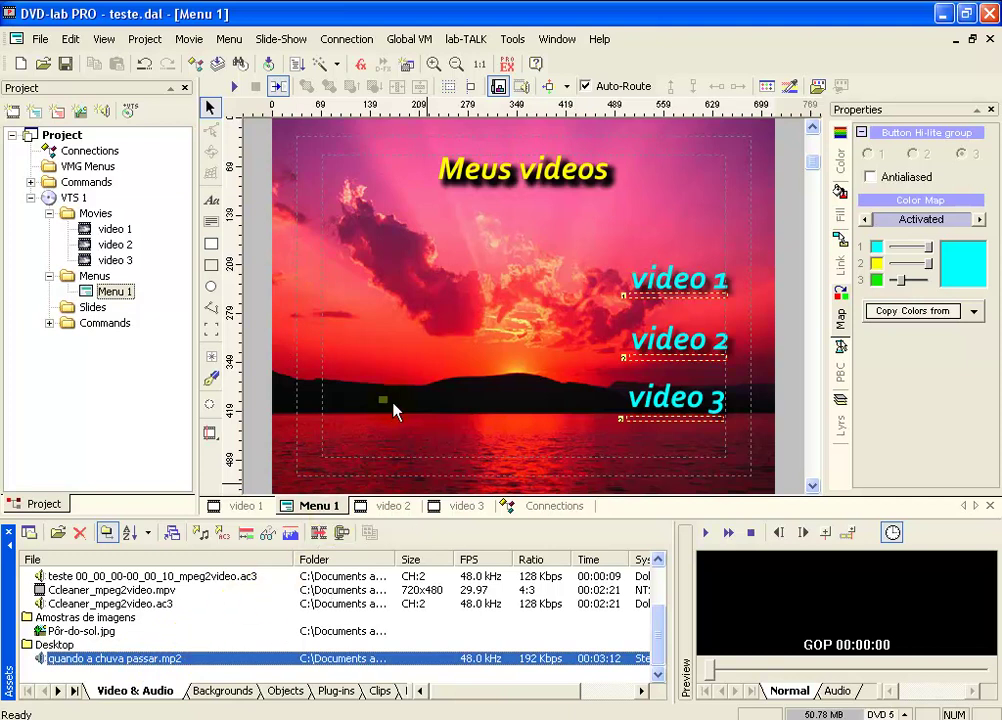
left_click_drag(455, 303, 455, 303)
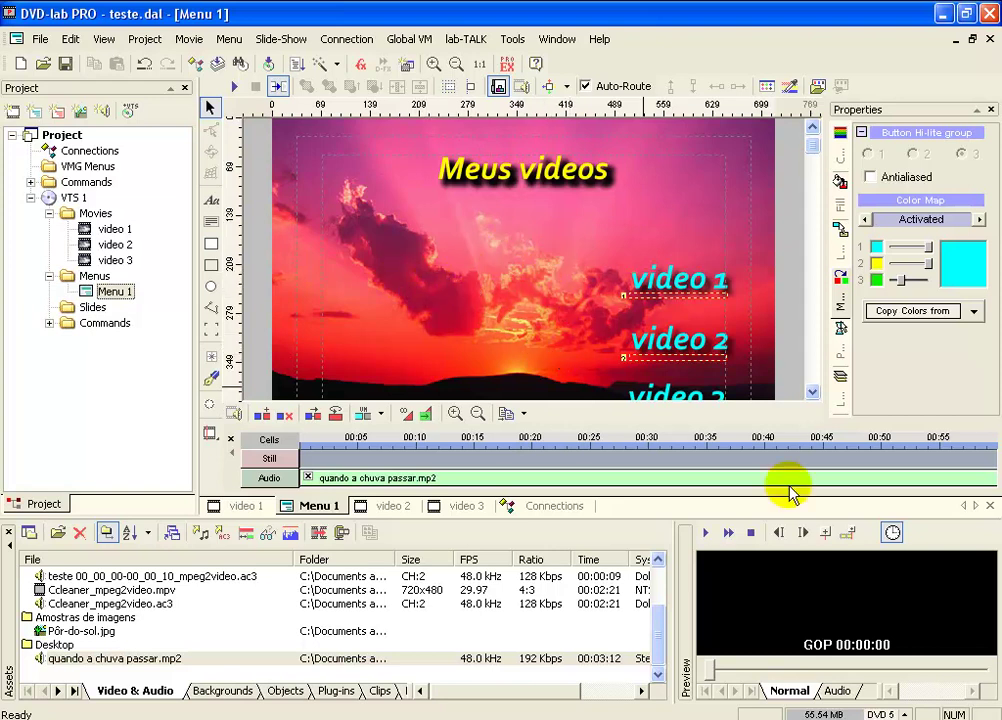
left_click(941, 481)
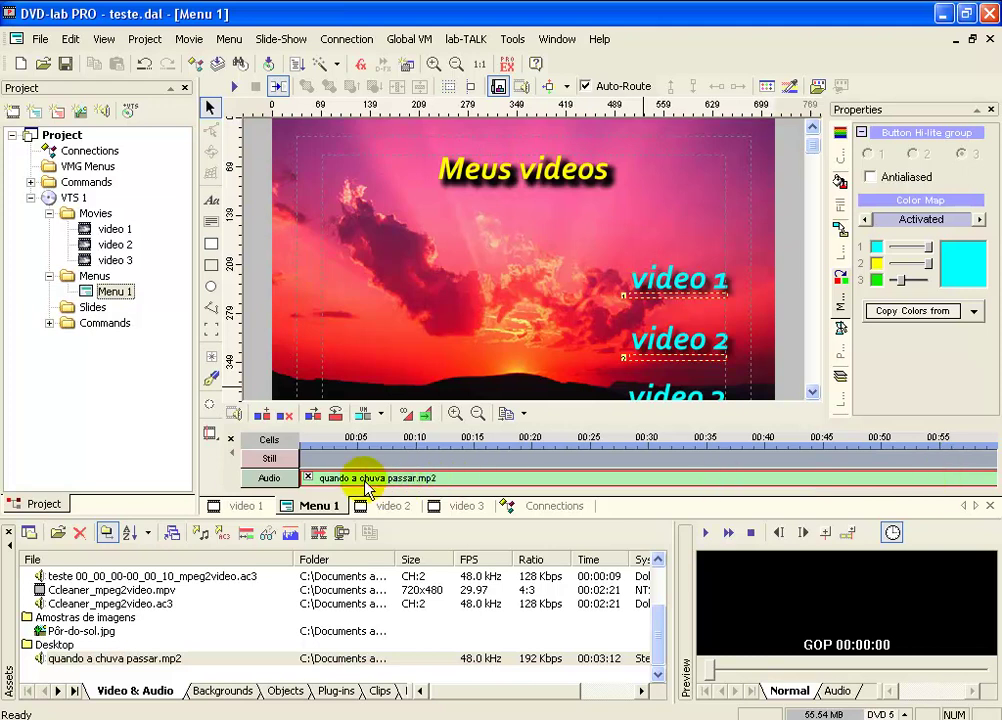
Loop Menu 1's cell so that it repeats at the end of the background audio track, and check the loop mark there.
left_click(334, 413)
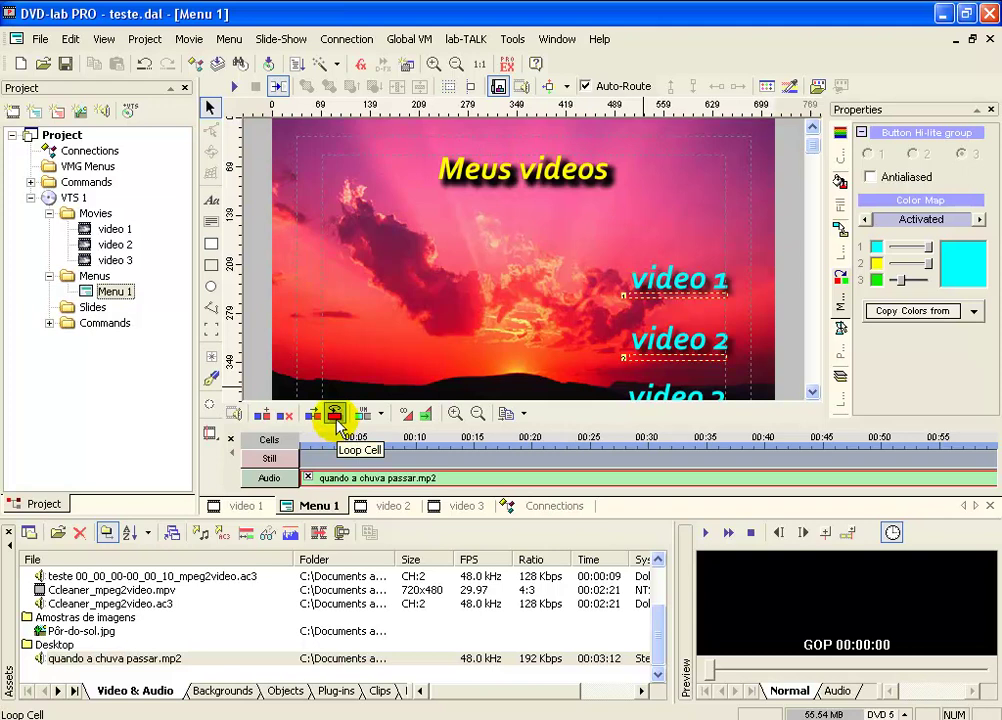
left_click(334, 413)
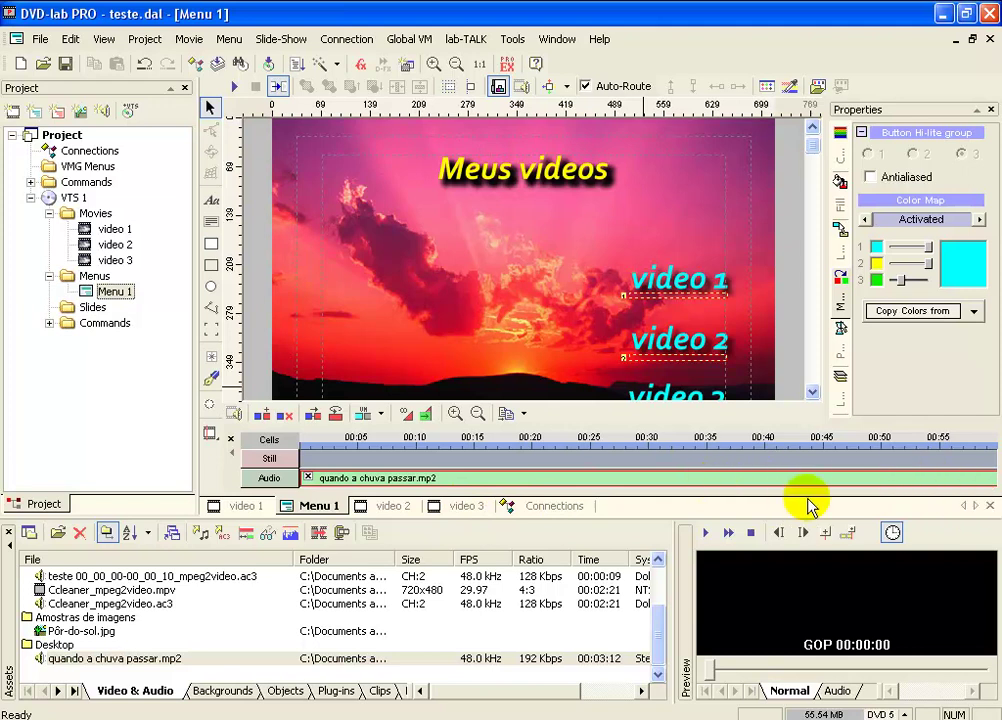
scroll(900, 440, "right", 1)
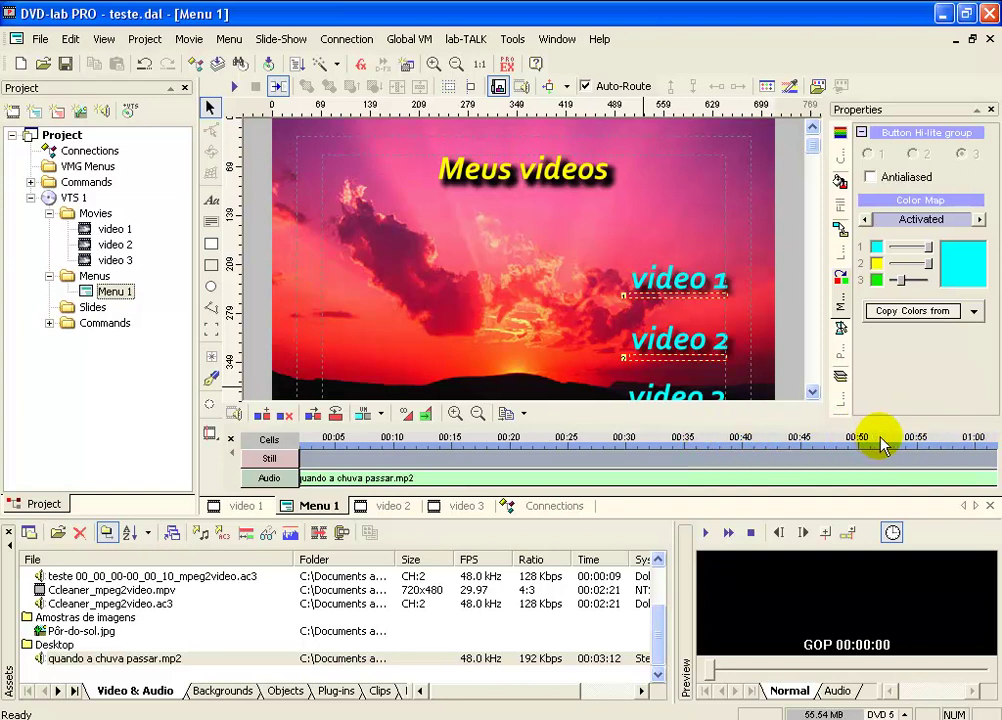
mouse_move(920, 437)
left_mouse_down()
mouse_move(588, 440)
mouse_move(707, 443)
mouse_move(917, 425)
mouse_move(920, 440)
left_mouse_up()
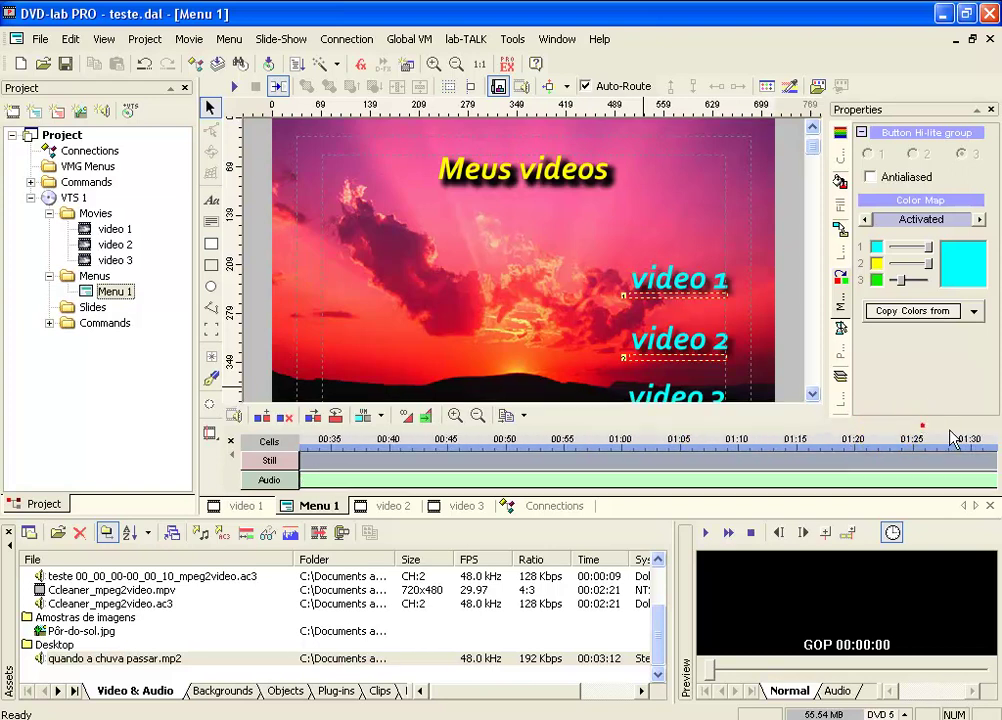
left_click_drag(816, 454, 528, 465)
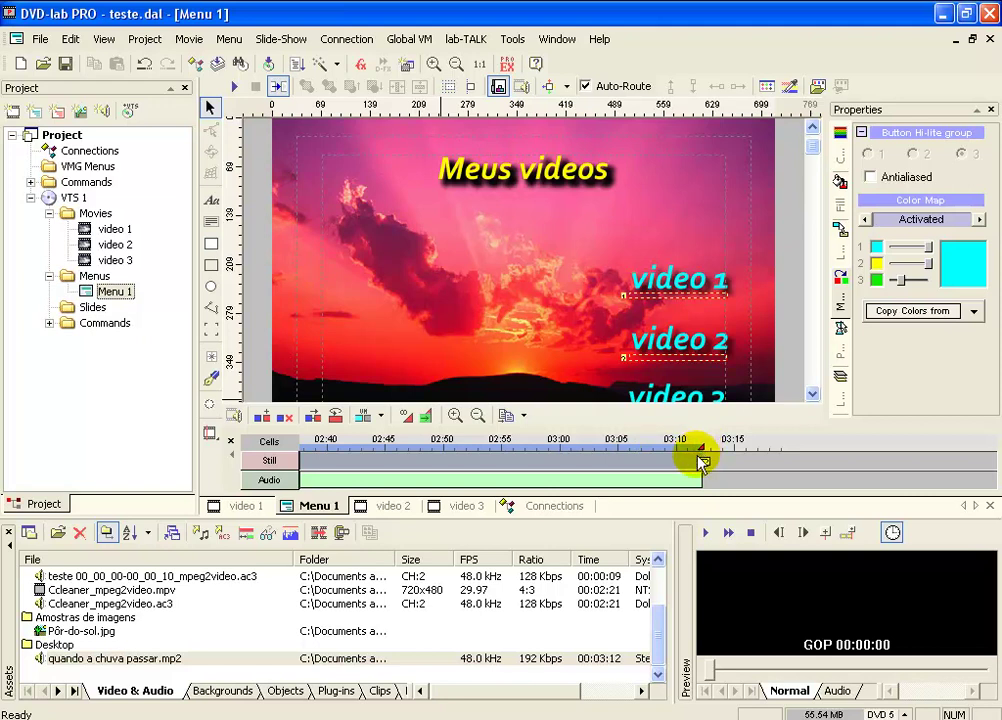
left_click(616, 660)
left_click(707, 455)
left_click(600, 233)
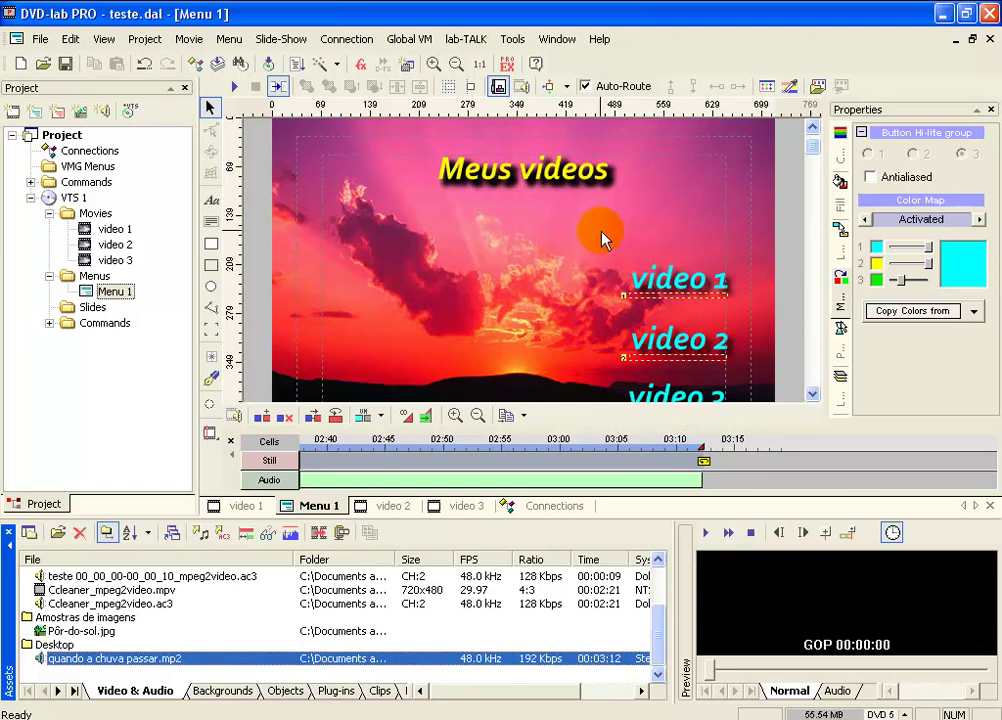
left_click(632, 286)
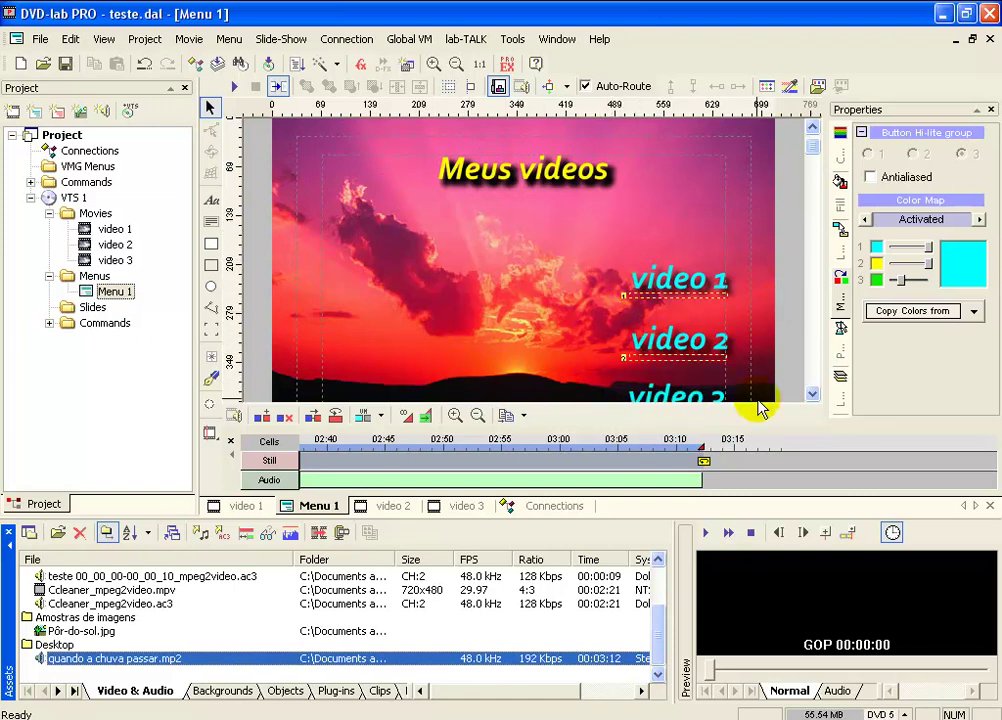
Hide the menu timeline and simulate Menu 1, moving up and down through the video buttons with the remote, then stop the simulation.
left_click(230, 442)
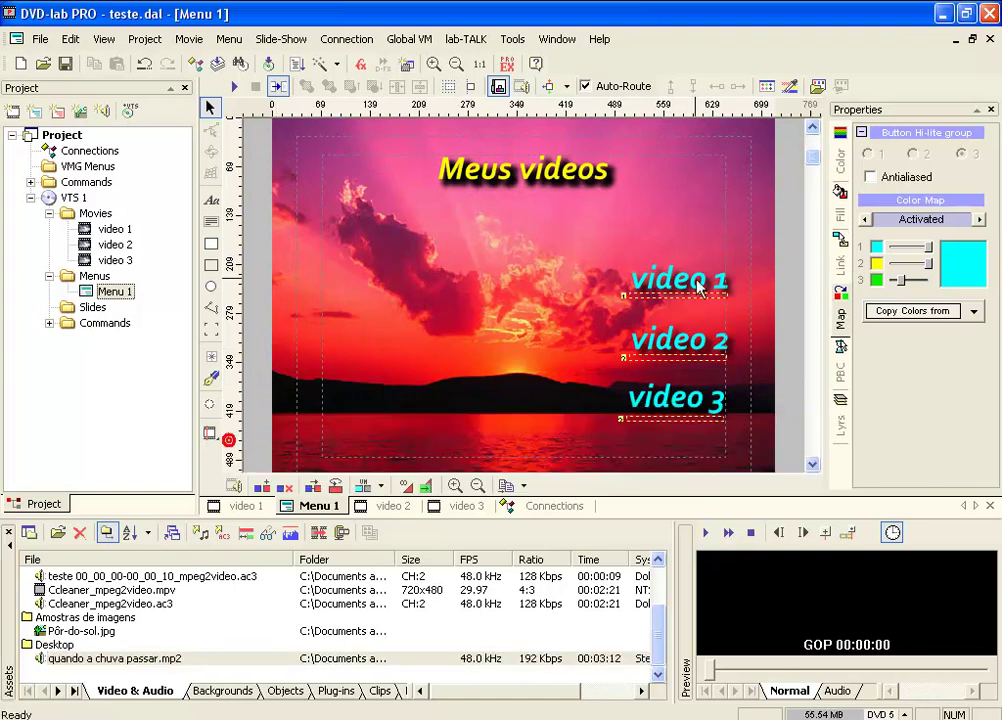
left_click(234, 88)
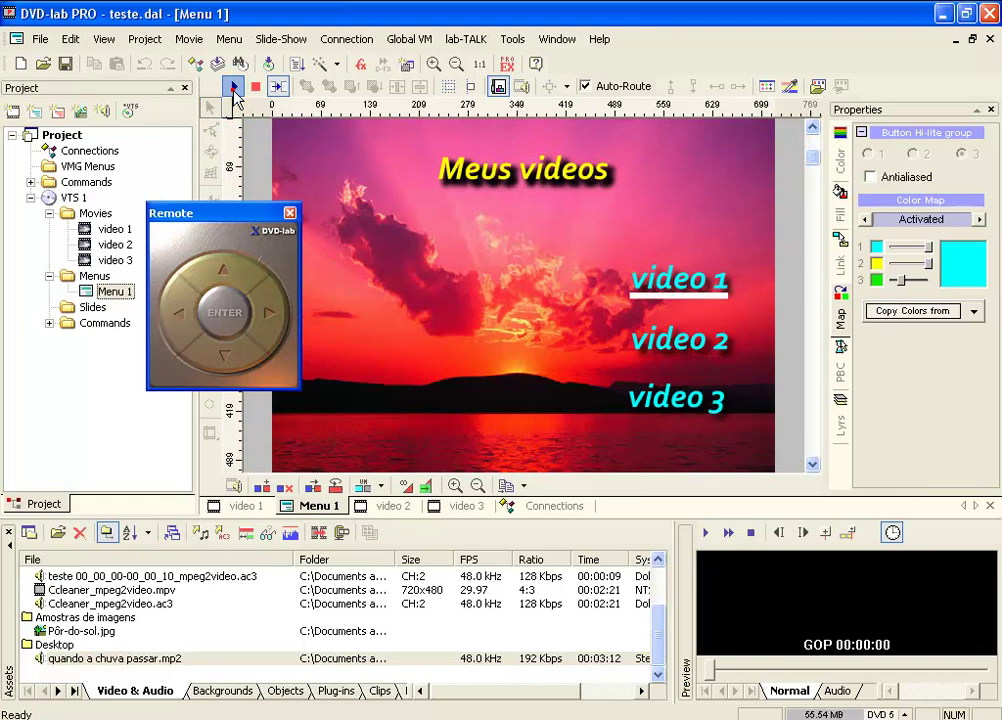
left_click(225, 353)
left_click(228, 353)
left_click(222, 277)
left_click(224, 357)
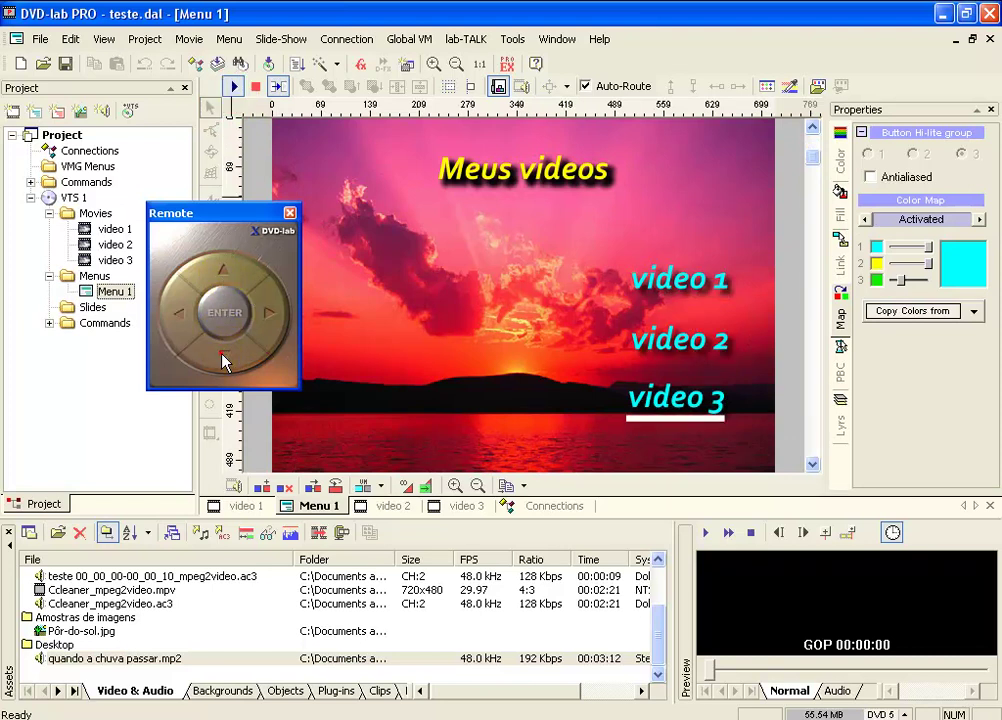
left_click(224, 276)
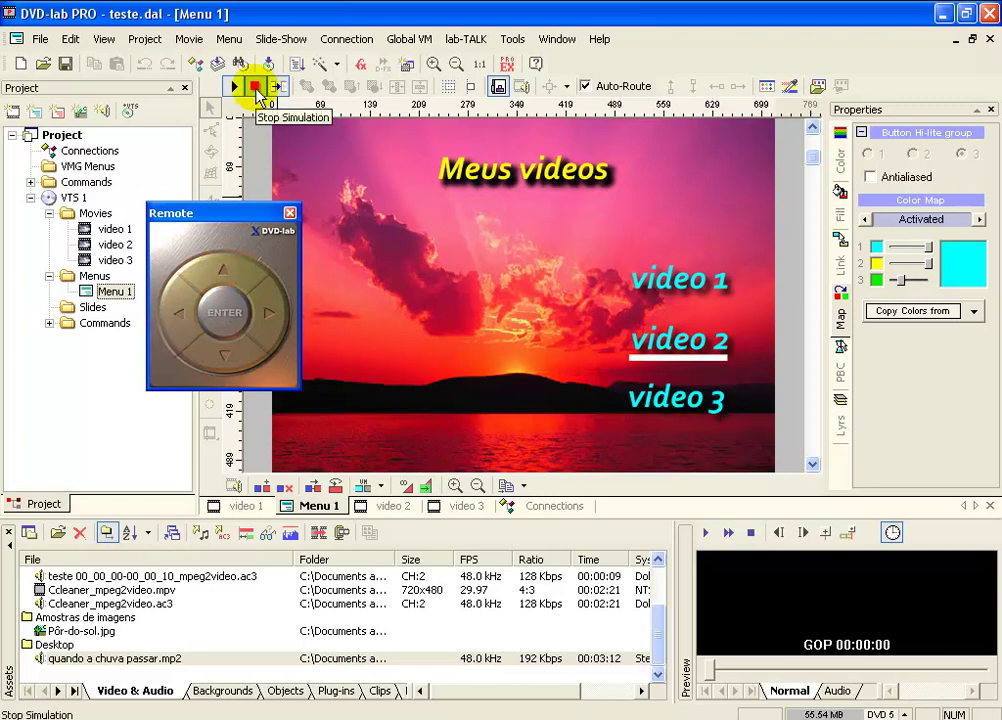
left_click(257, 92)
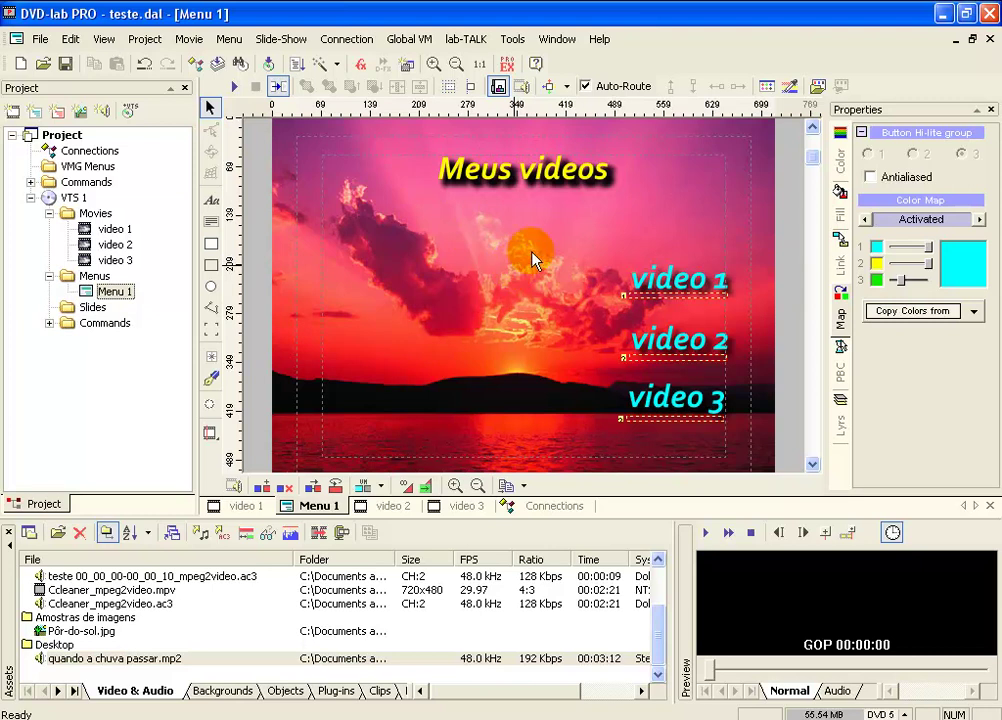
Begin compiling the DVD and choose the "teste" folder on the Desktop as the output folder.
left_click(268, 68)
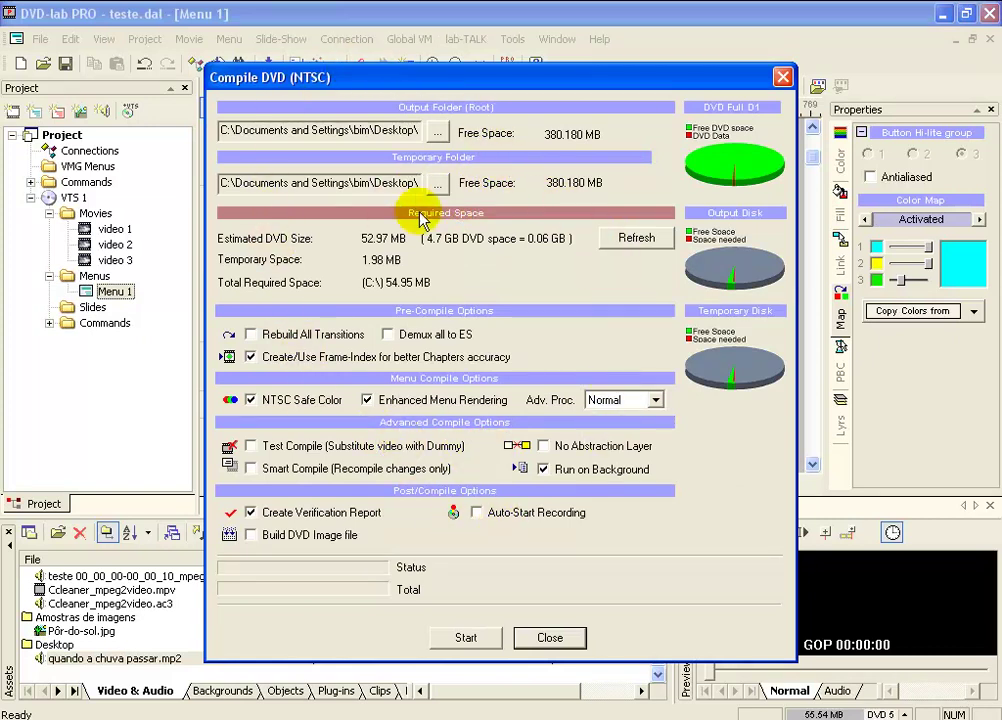
left_click(438, 133)
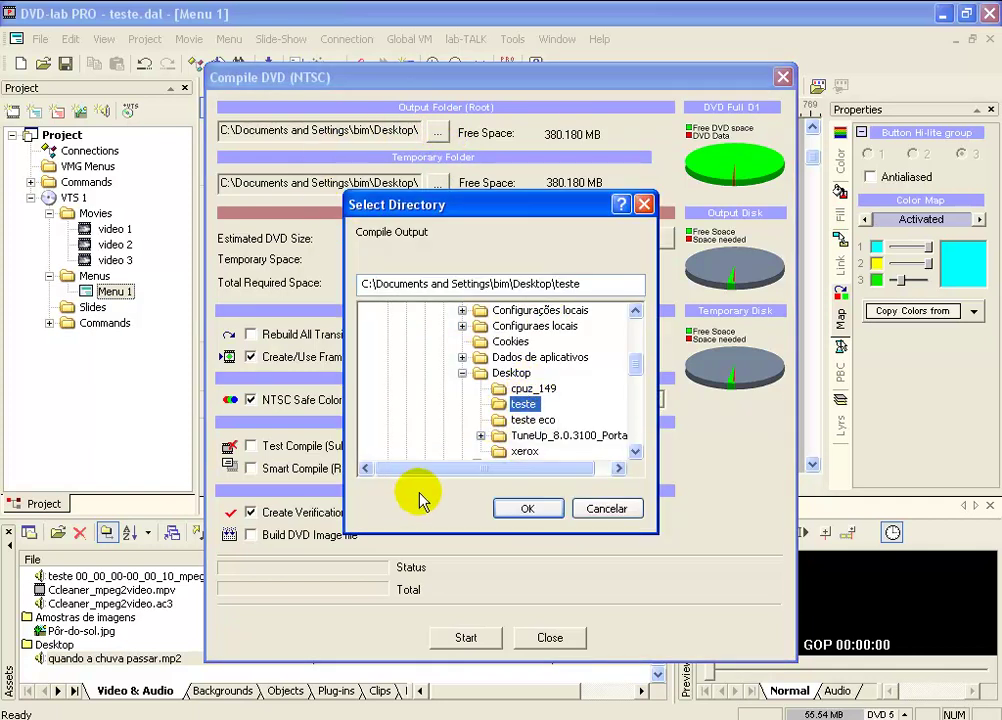
left_click(528, 509)
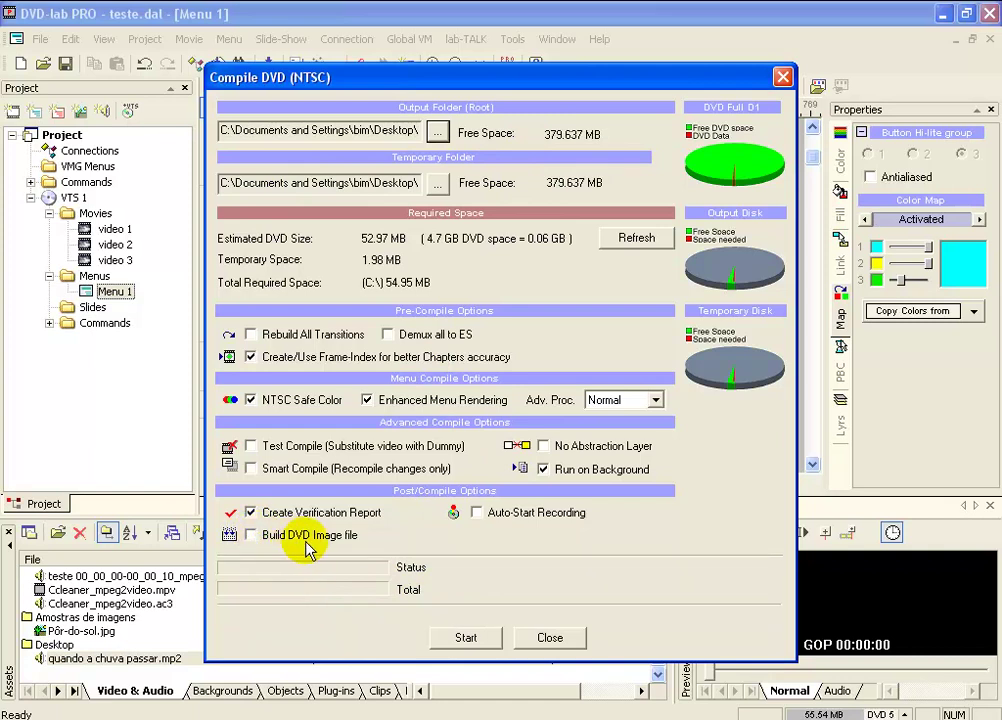
Enable building a DVD image file and save it as "menu nivel 1" in the Desktop folder "teste".
left_click(251, 535)
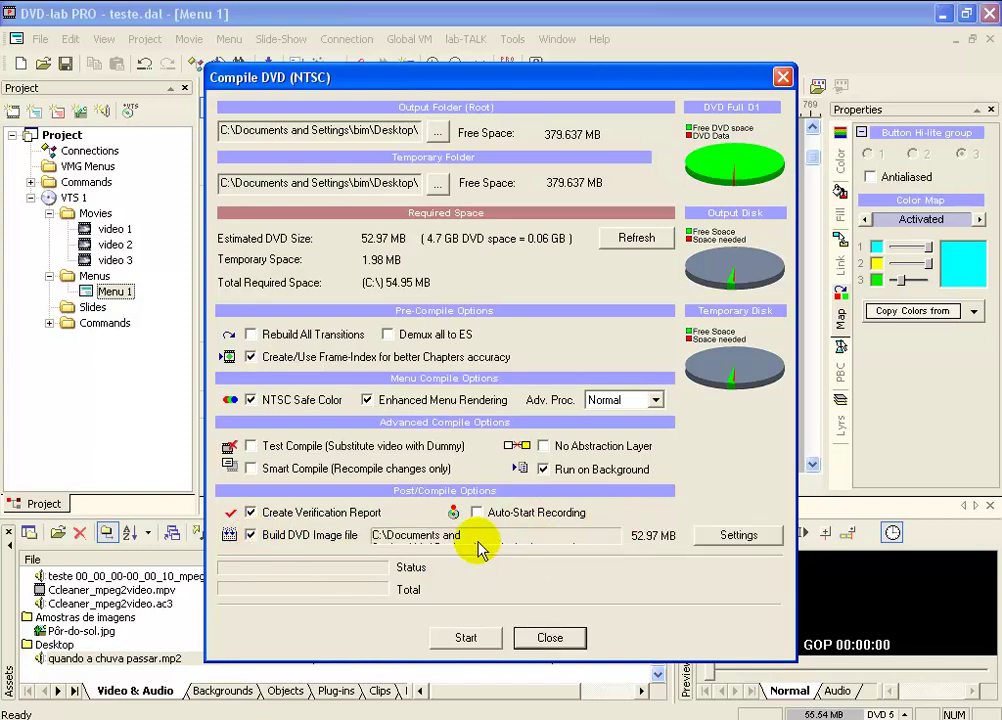
left_click(728, 535)
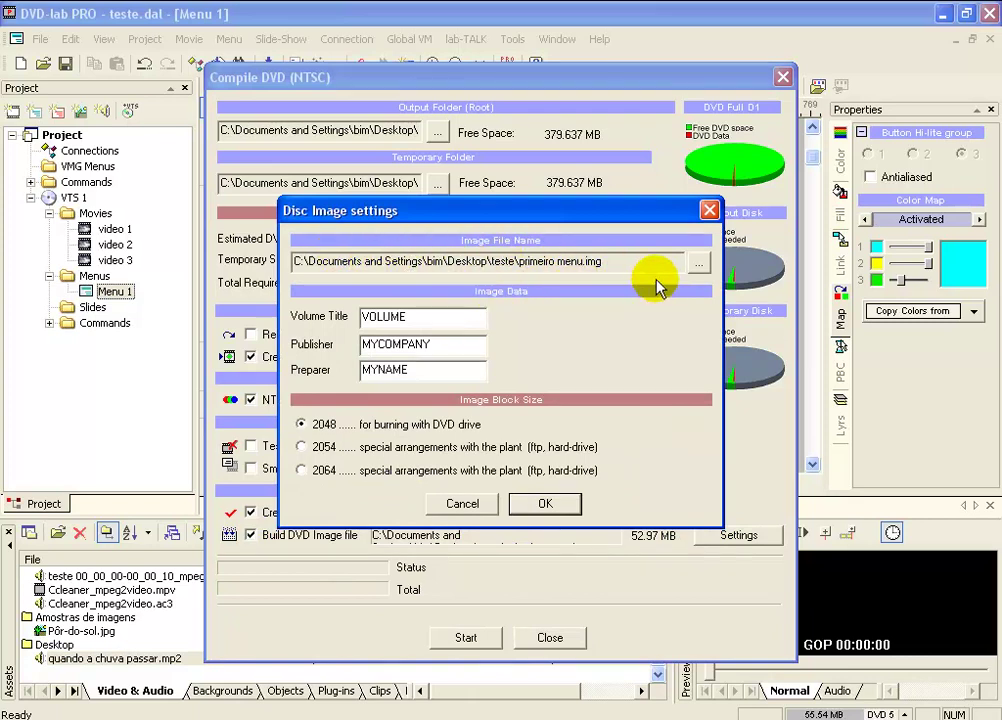
left_click(698, 264)
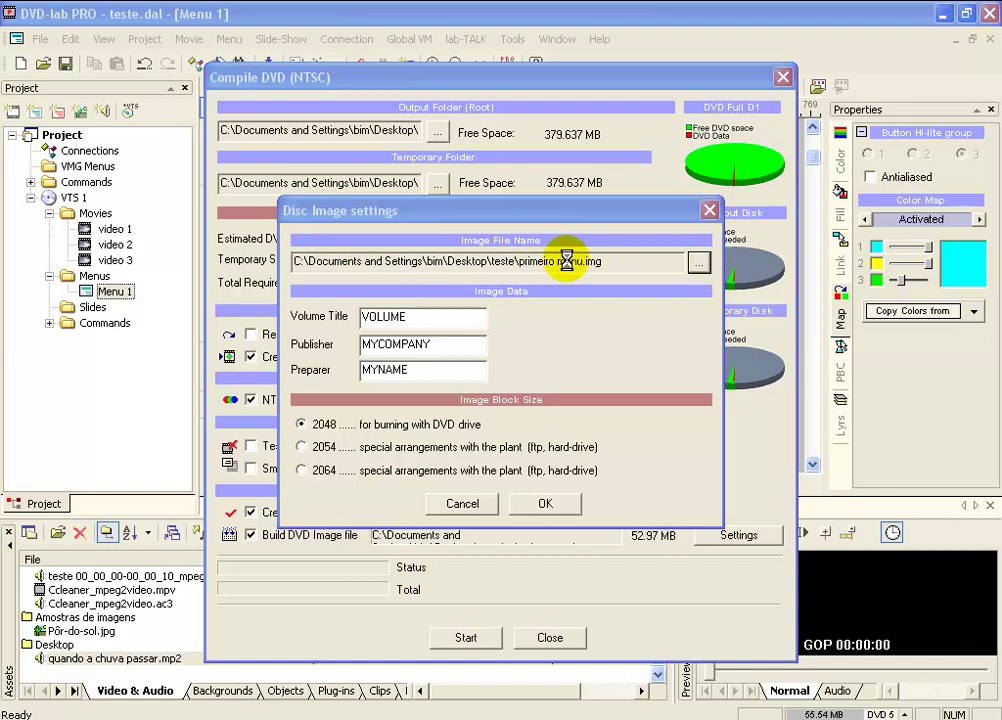
left_click(456, 452)
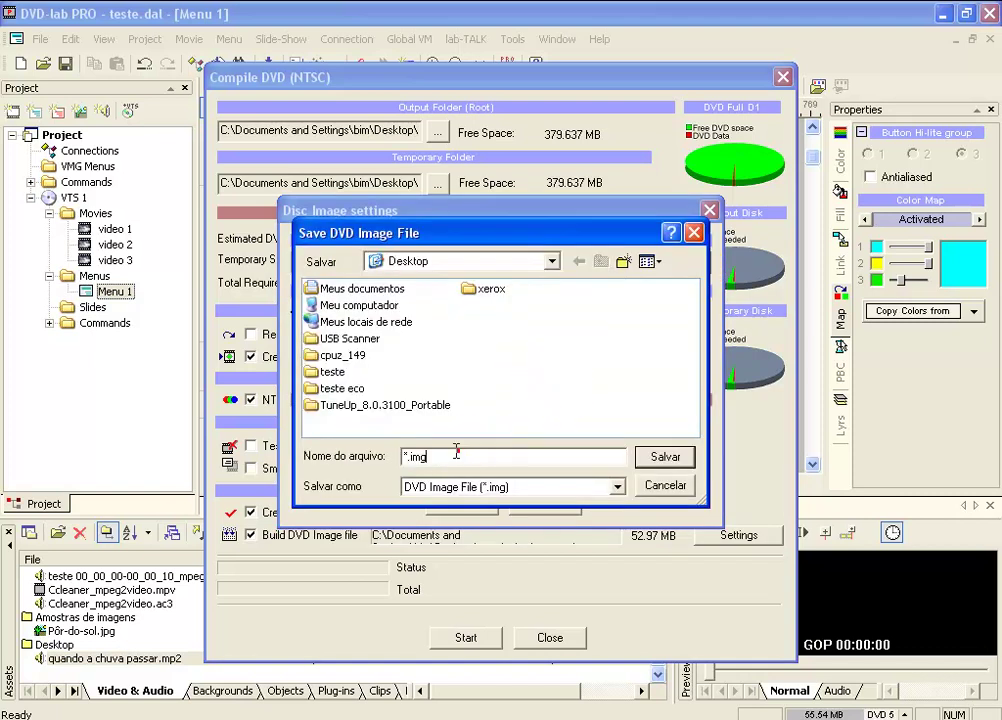
double_click(314, 370)
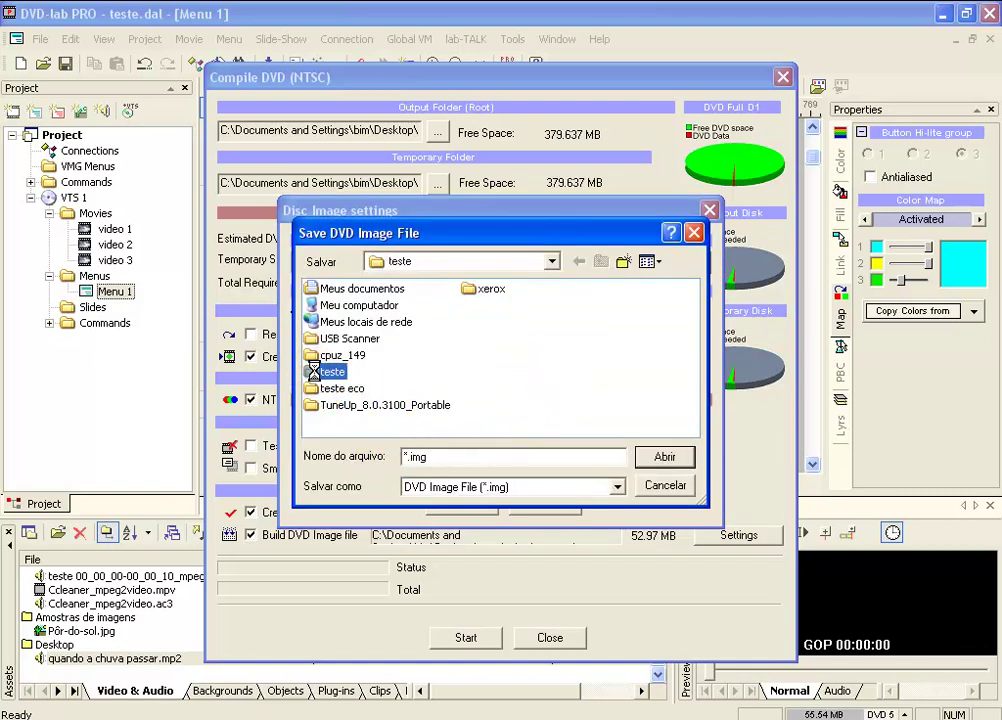
left_click_drag(445, 456, 350, 460)
type("te")
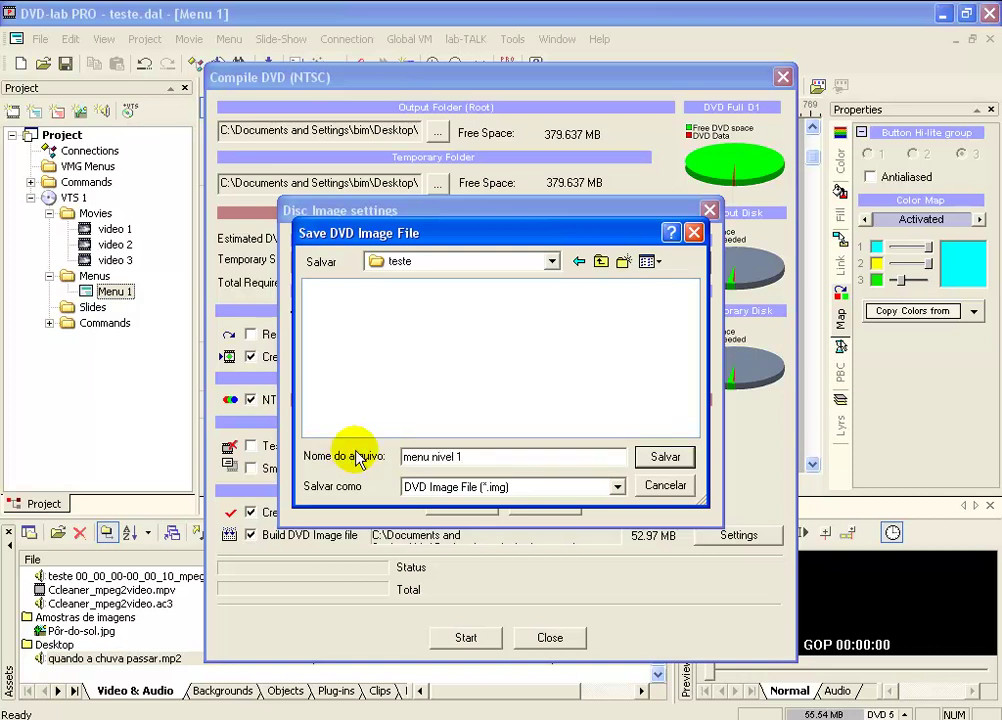
left_click(662, 457)
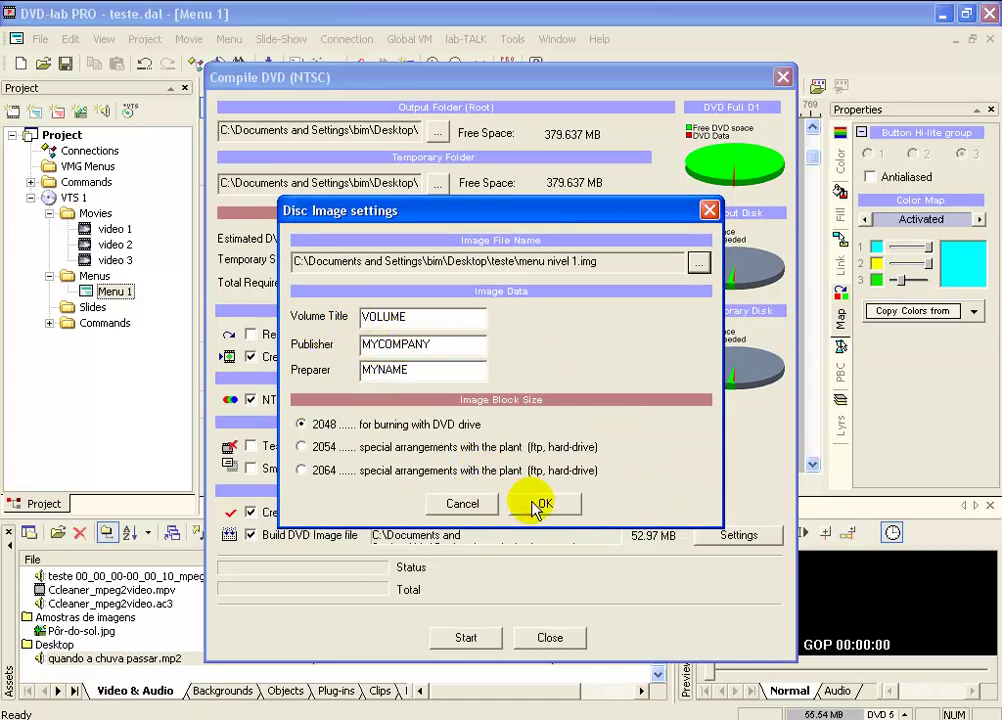
Set the disc image's volume title to "menu nivel 1" and start compiling the DVD.
double_click(411, 316)
type("menu nive")
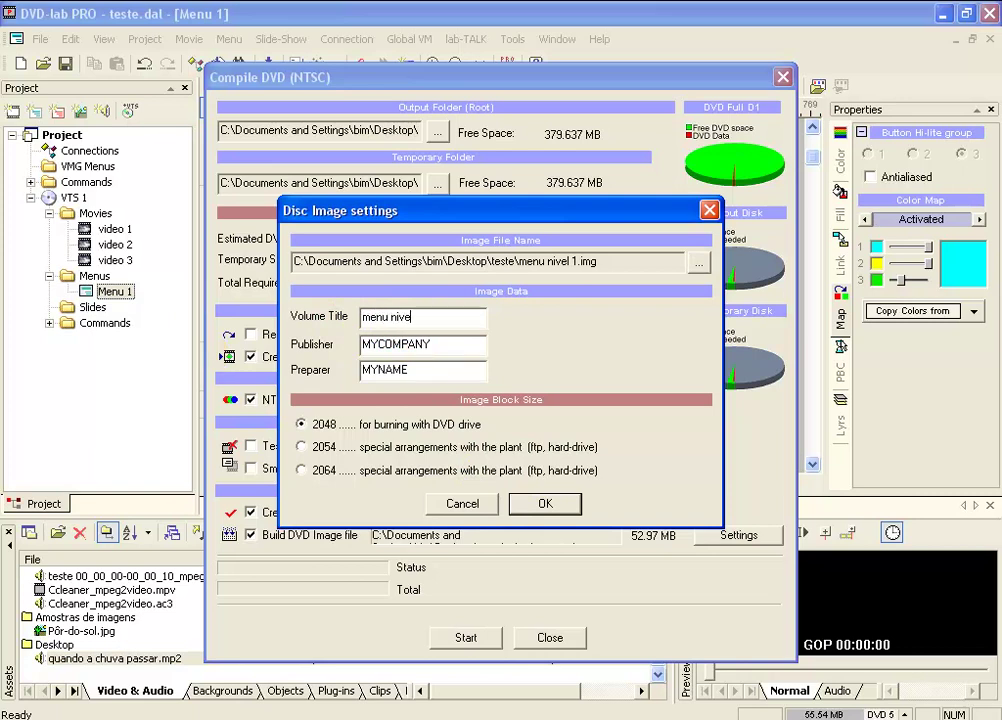
type("l 1")
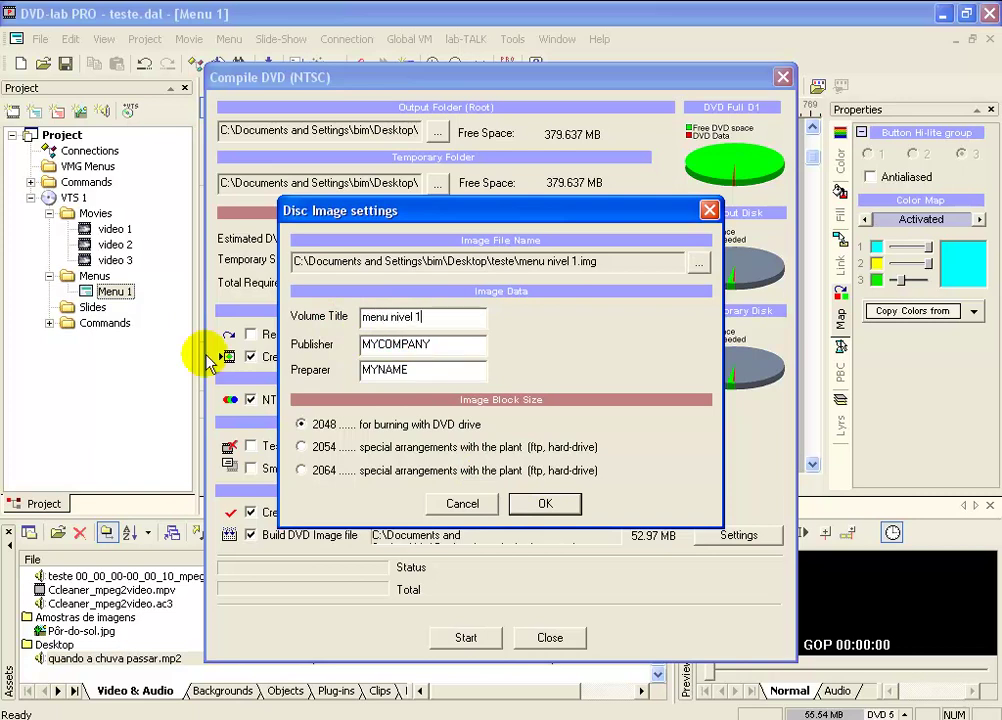
left_click(545, 503)
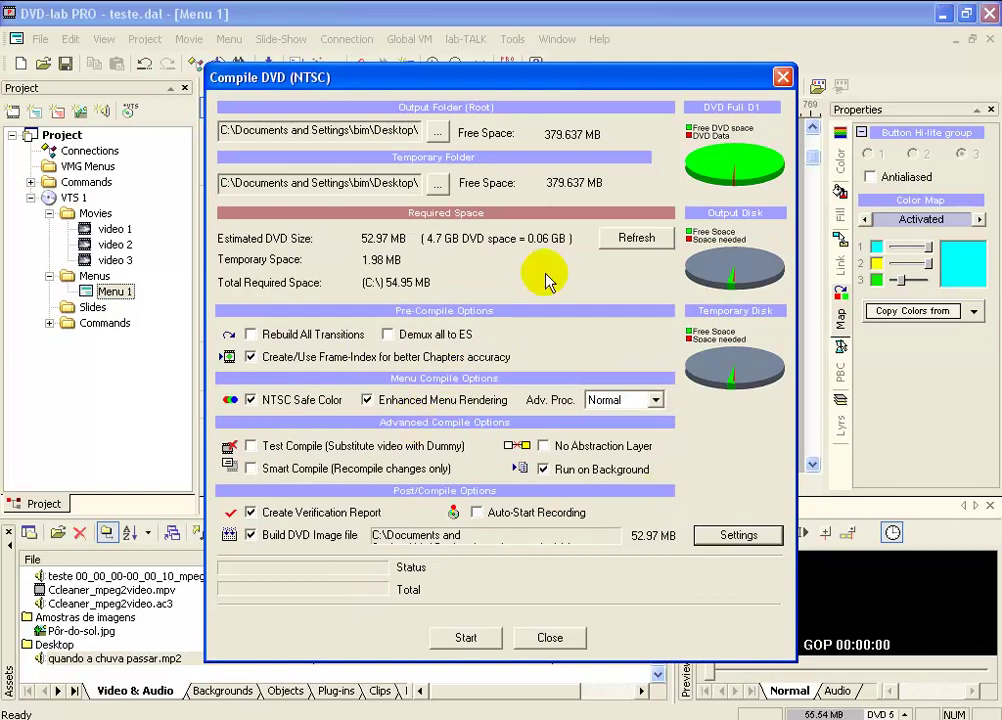
left_click(472, 640)
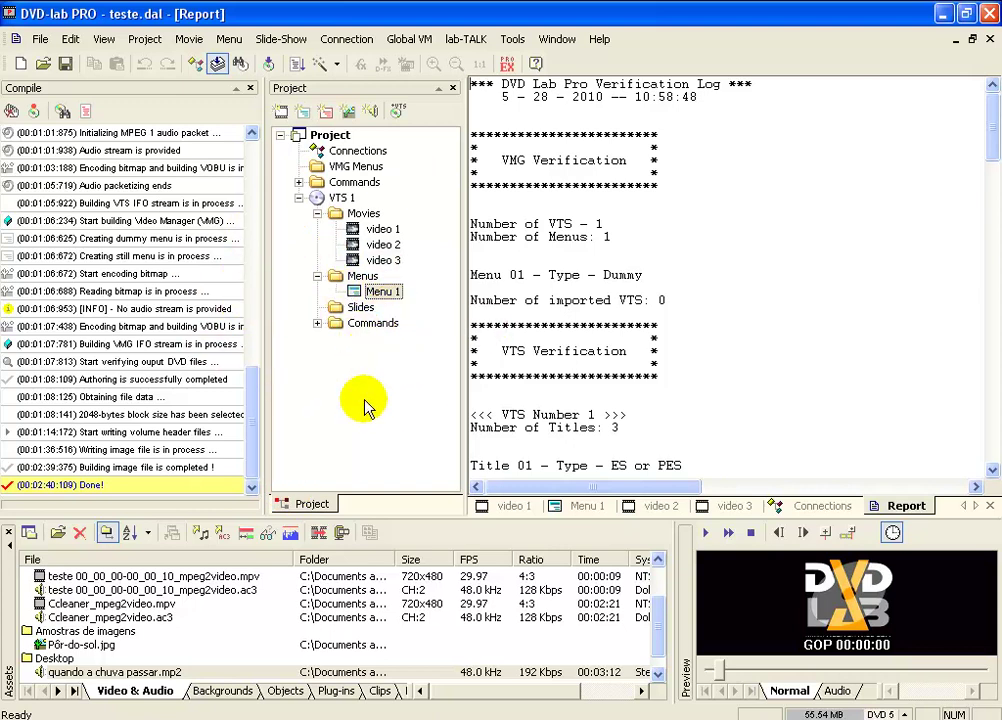
Switch to the Desktop folder "teste" and mount the "menu nivel 1" image to virtual drive E: with PowerISO.
left_click(945, 16)
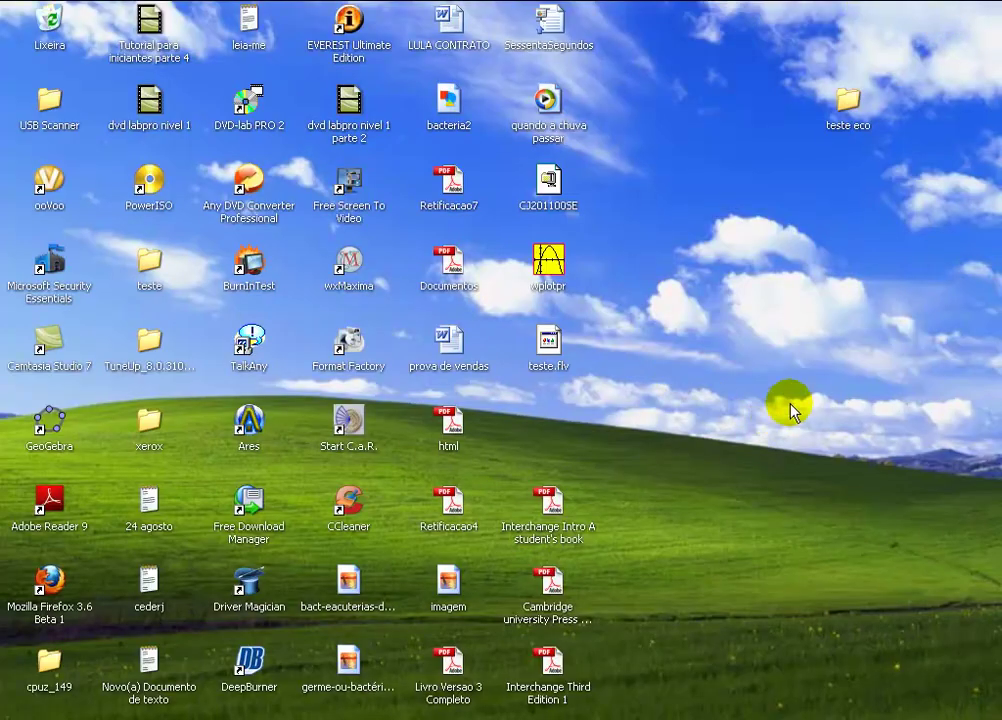
double_click(150, 285)
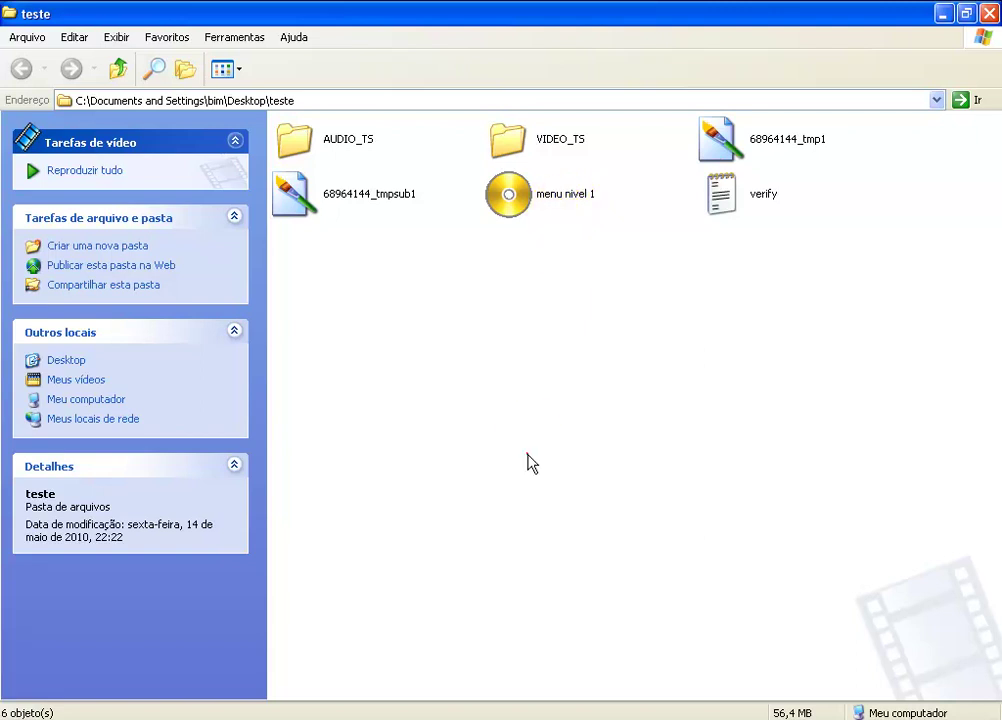
double_click(530, 212)
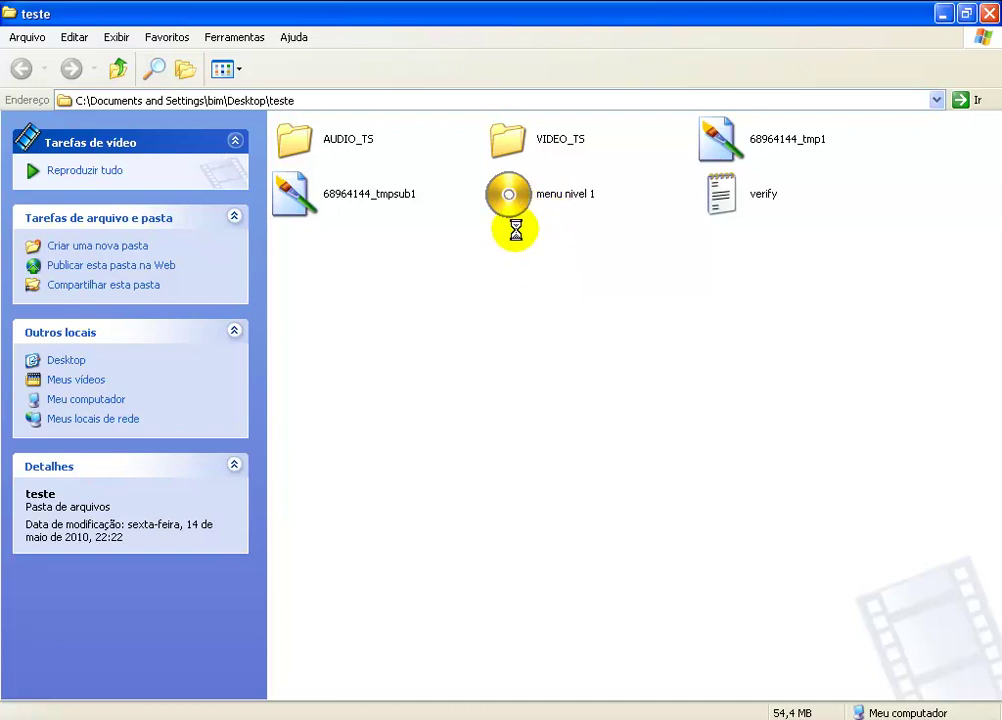
right_click(515, 233)
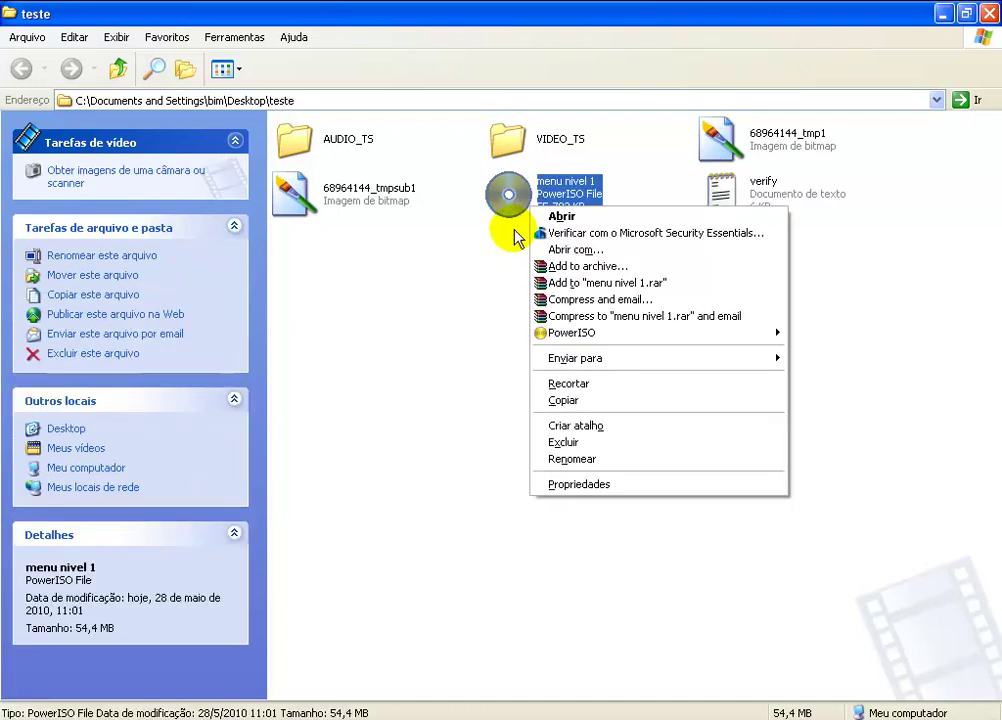
mouse_move(604, 335)
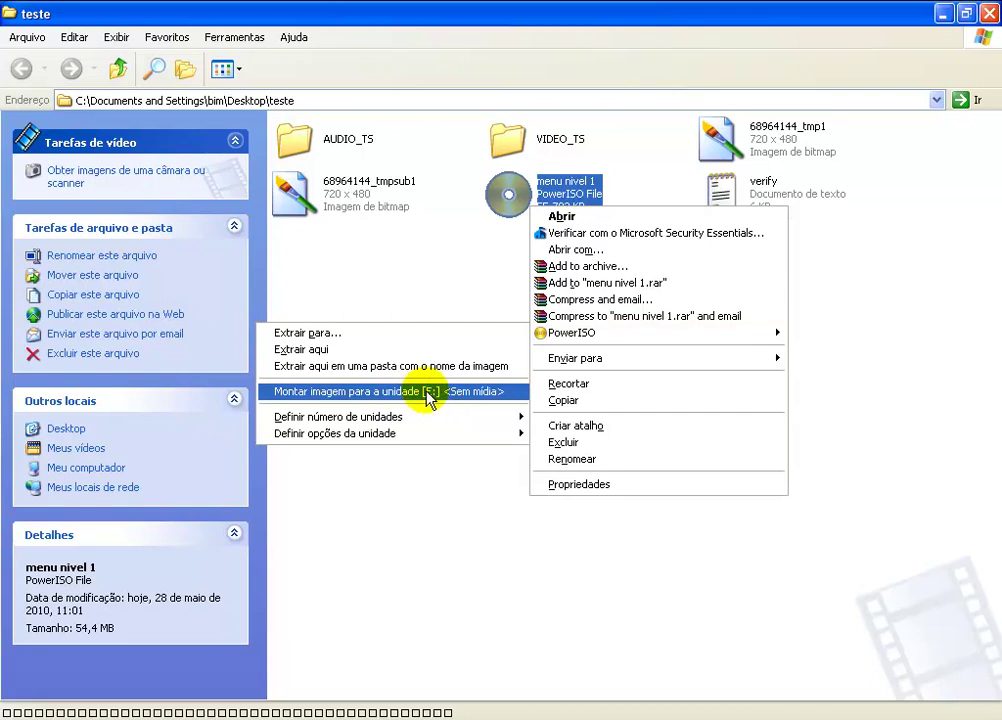
left_click(380, 392)
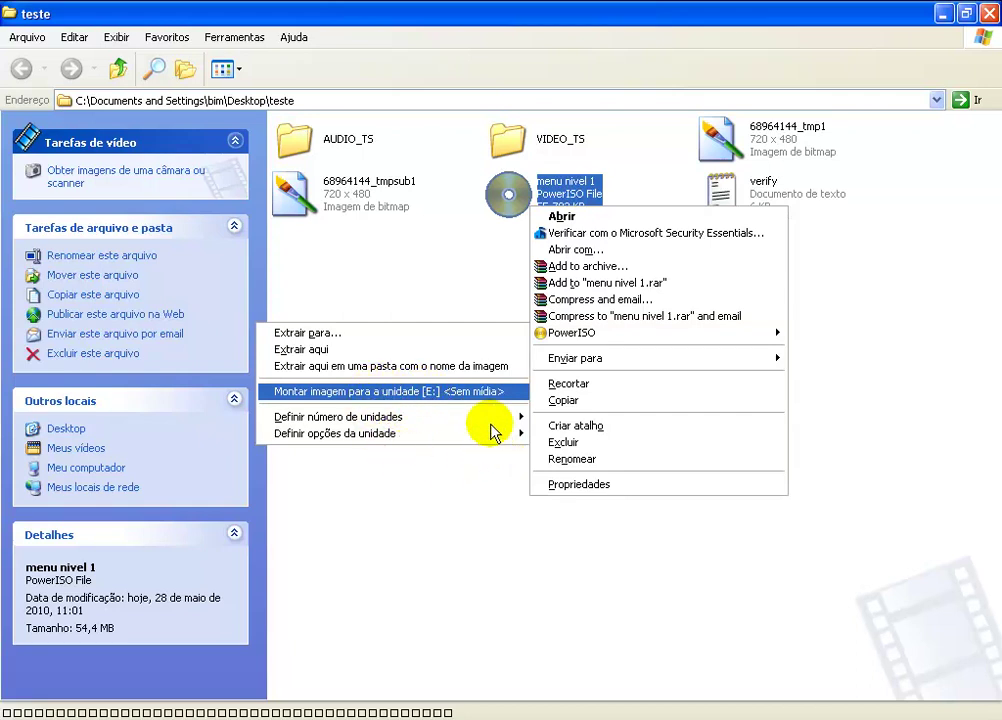
left_click(557, 400)
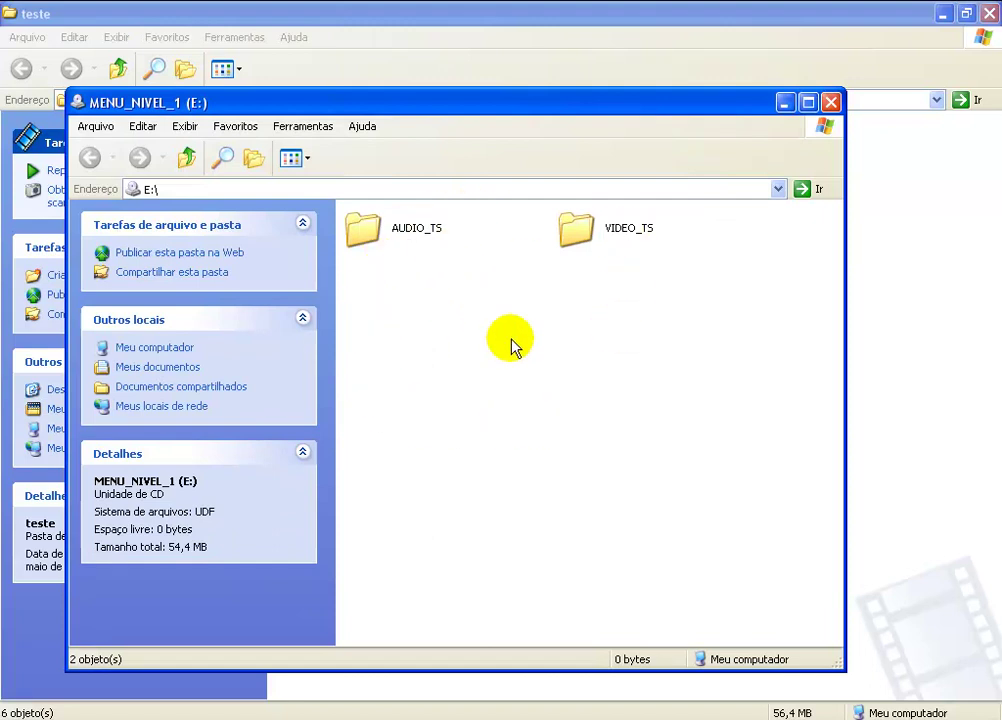
Close the drive E: window and play the mounted MENU_NIVEL_1 disc in Media Player Classic.
left_click(831, 104)
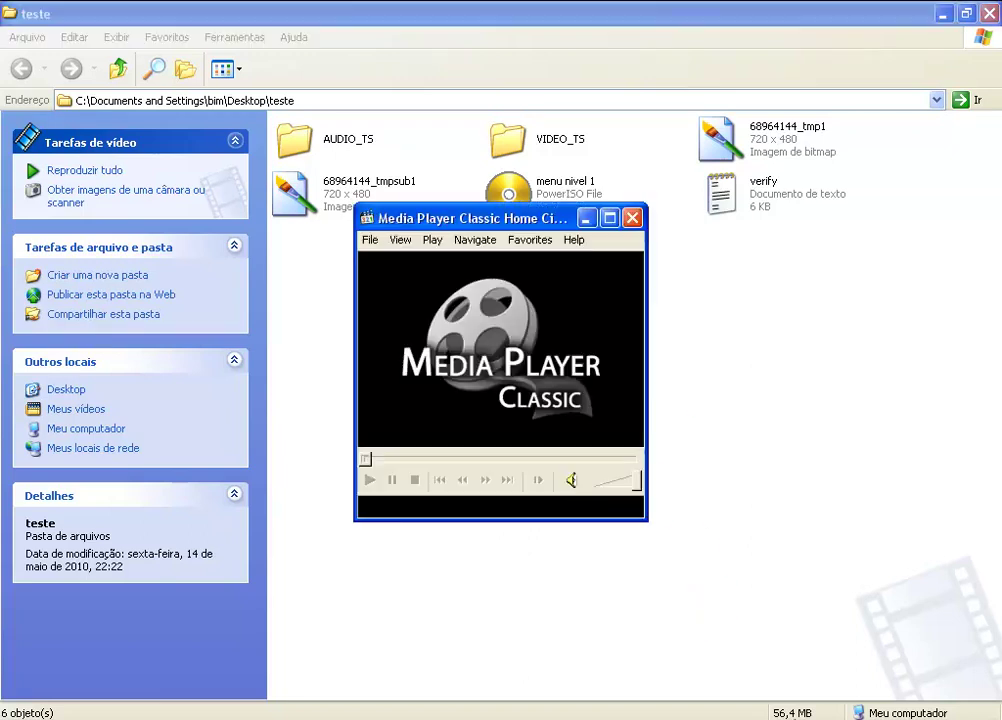
left_click(375, 245)
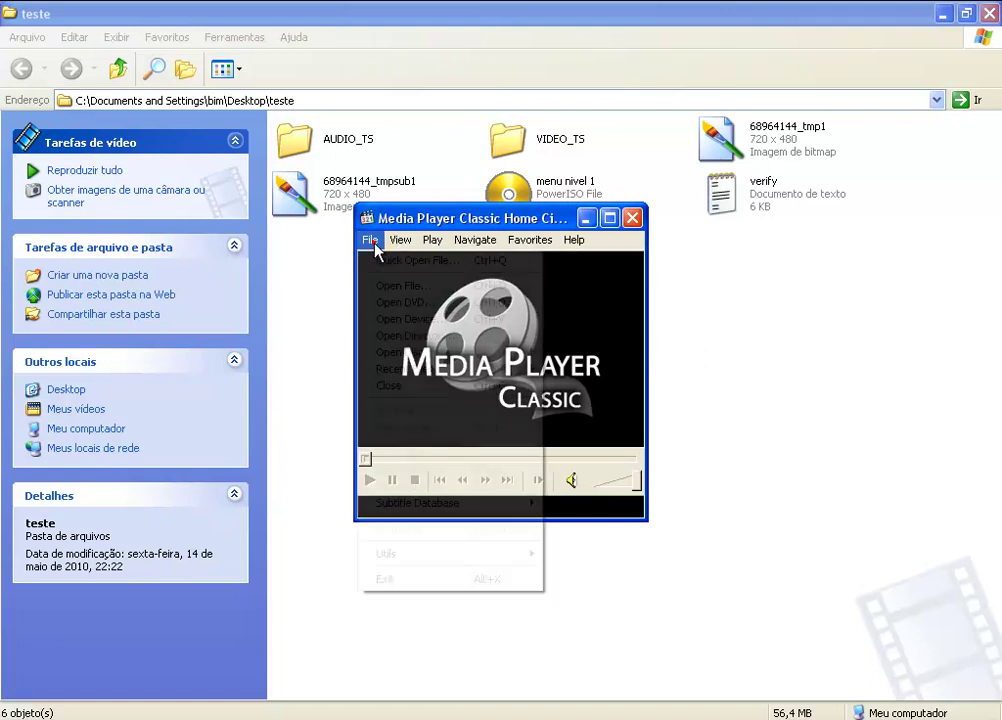
mouse_move(384, 358)
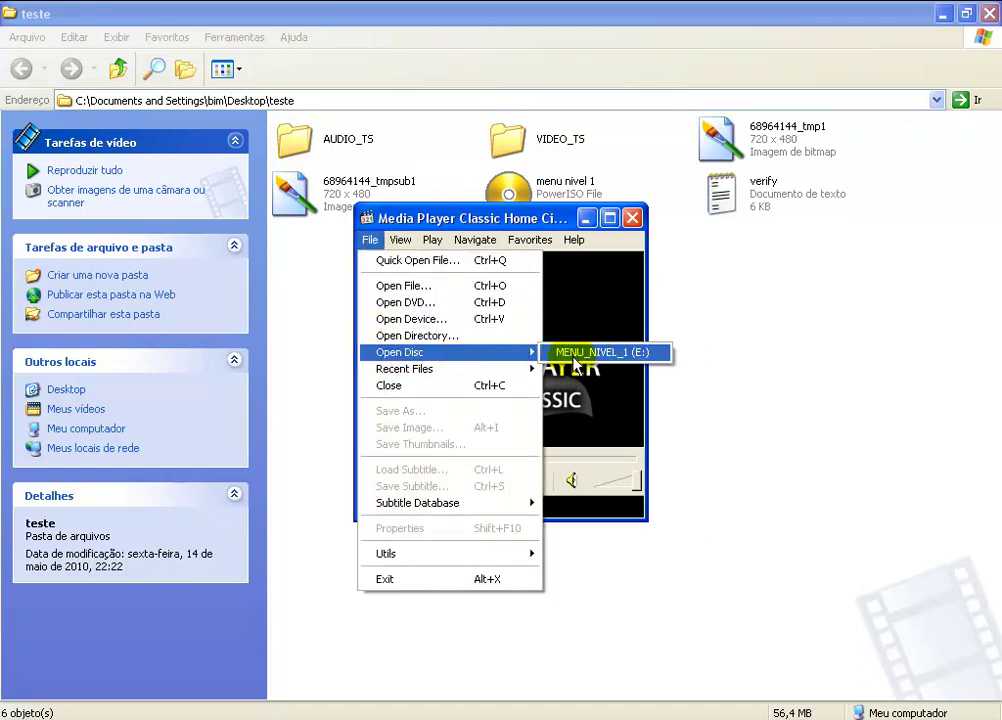
left_click(611, 353)
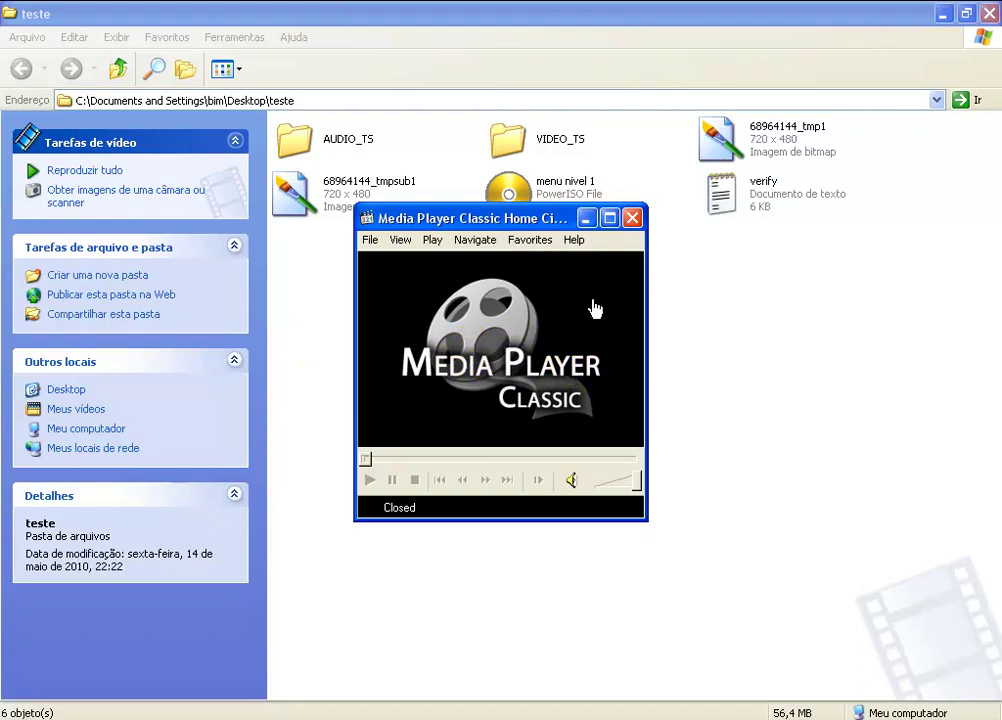
left_click_drag(481, 219, 392, 169)
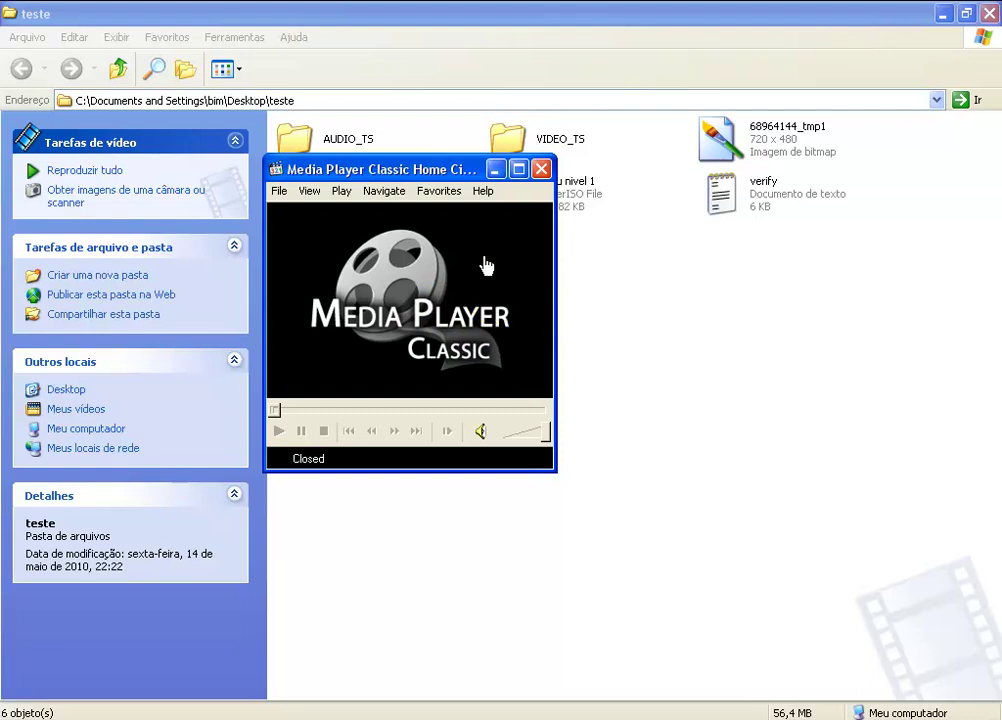
left_click_drag(390, 175, 440, 279)
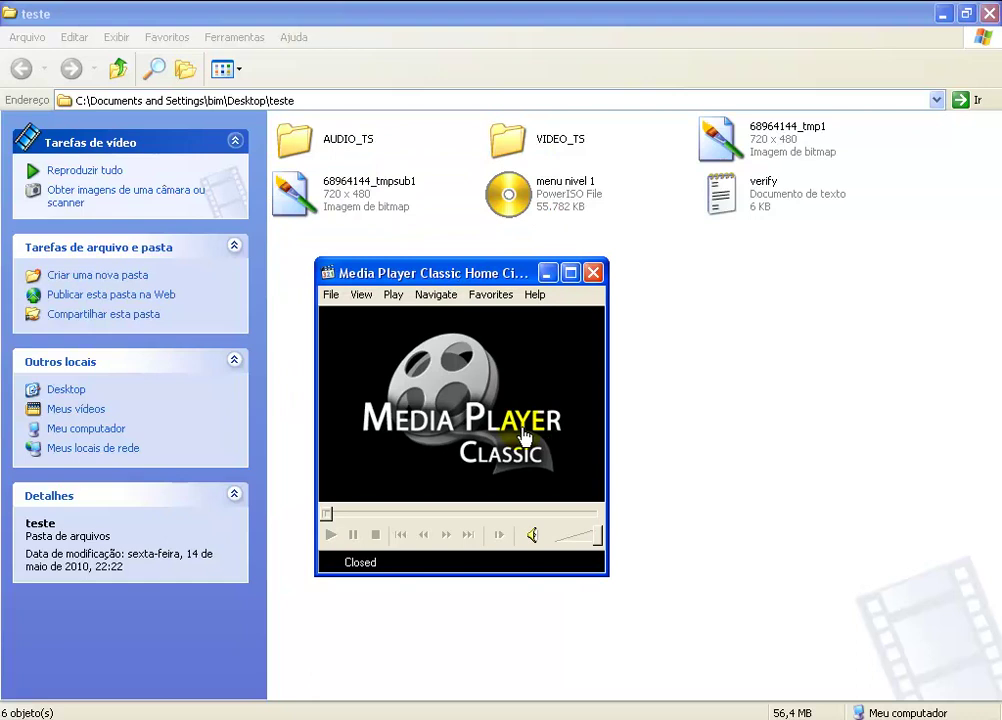
Minimize the media player and switch to the Firefox window with the derivarbim.blogspot.com blog.
left_click(360, 718)
left_click(362, 711)
left_click(449, 224)
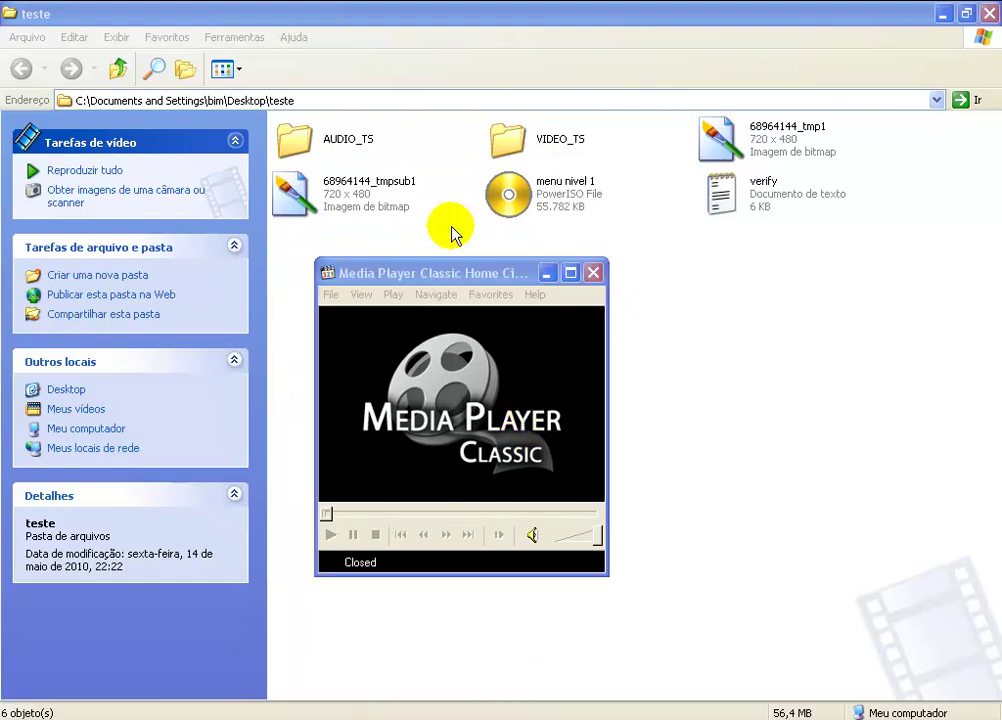
left_click(548, 272)
left_click(385, 716)
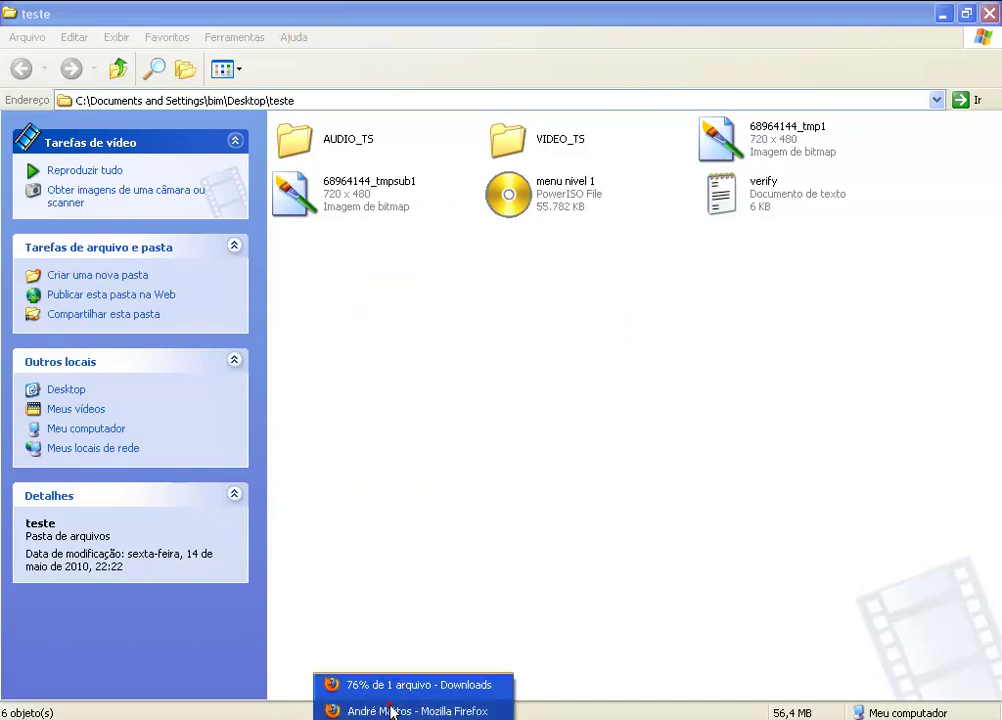
left_click(391, 711)
left_click(463, 487)
key("alt+Tab")
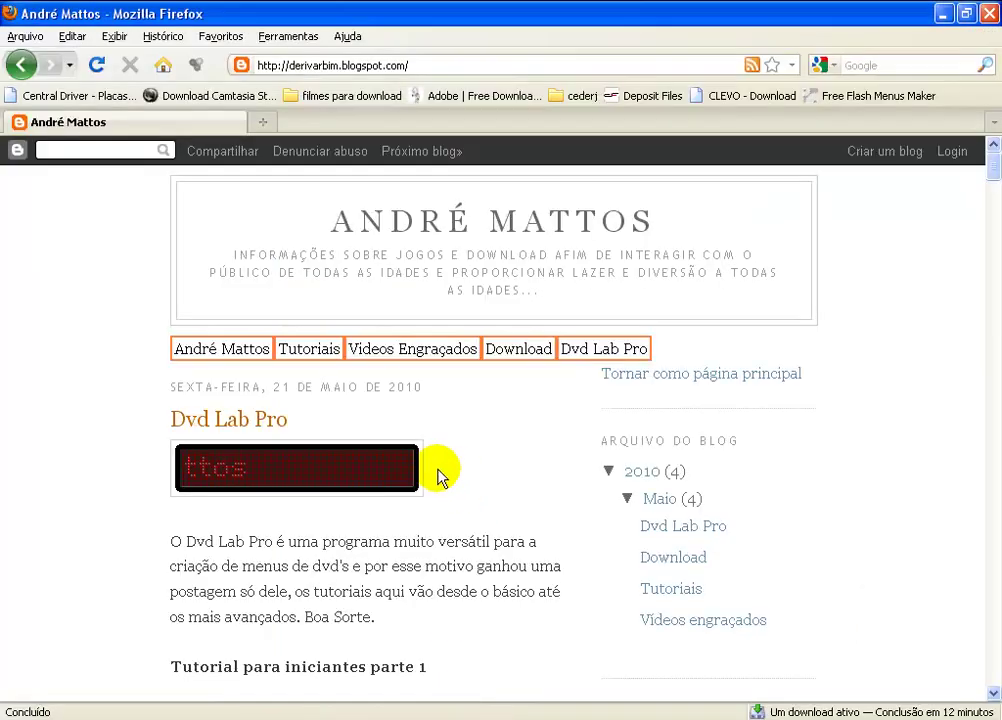